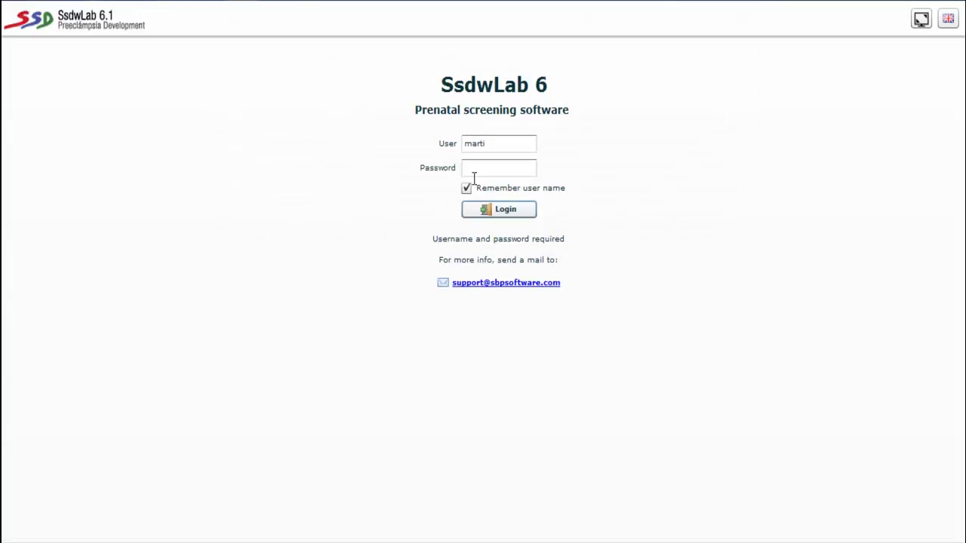
# - Log in to SsdwLab 6 by entering the account password
pyautogui.click(473, 167)
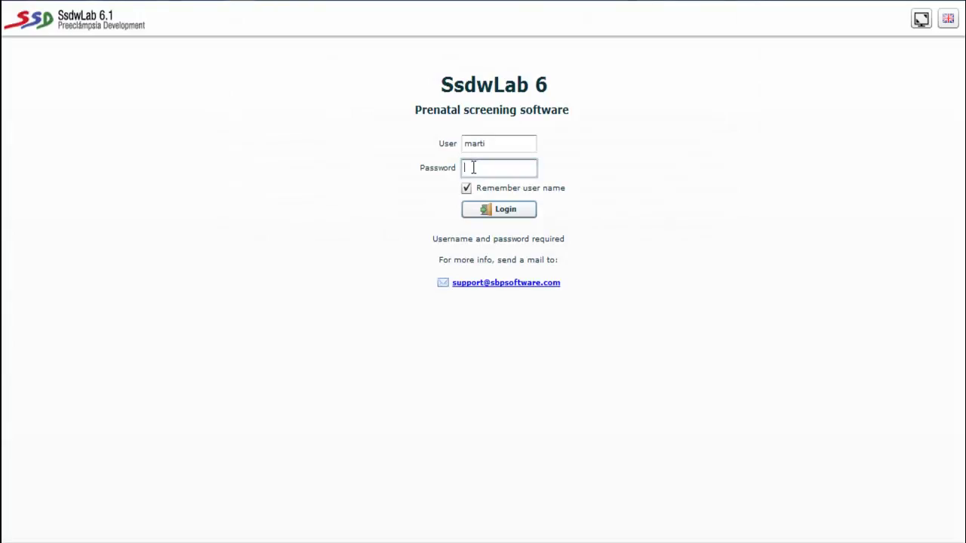
pyautogui.write('*****')
pyautogui.press('Return')
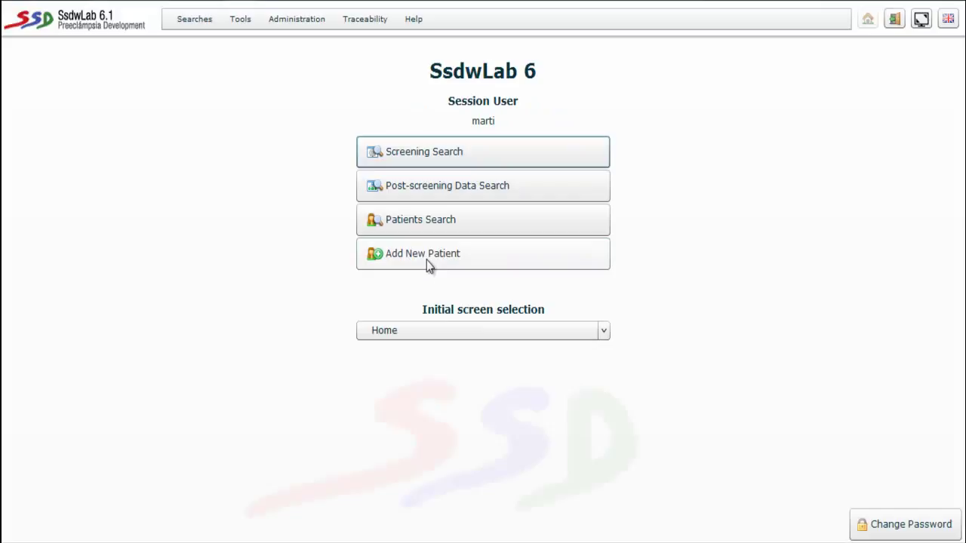
# - Start a new patient and fill in surname, first name, identification code and birth date 01/01/1985
pyautogui.click(406, 257)
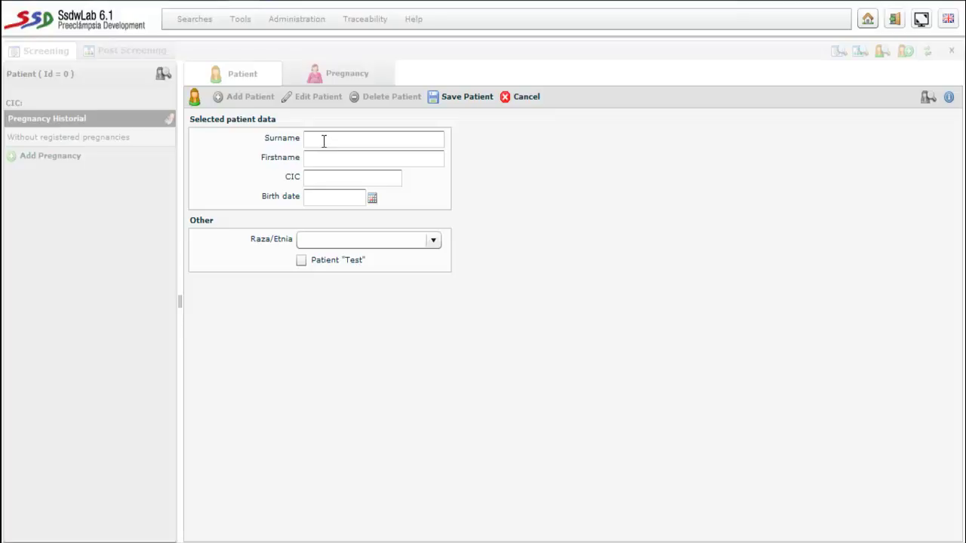
pyautogui.write('TEST')
pyautogui.click(322, 158)
pyautogui.write('SE')
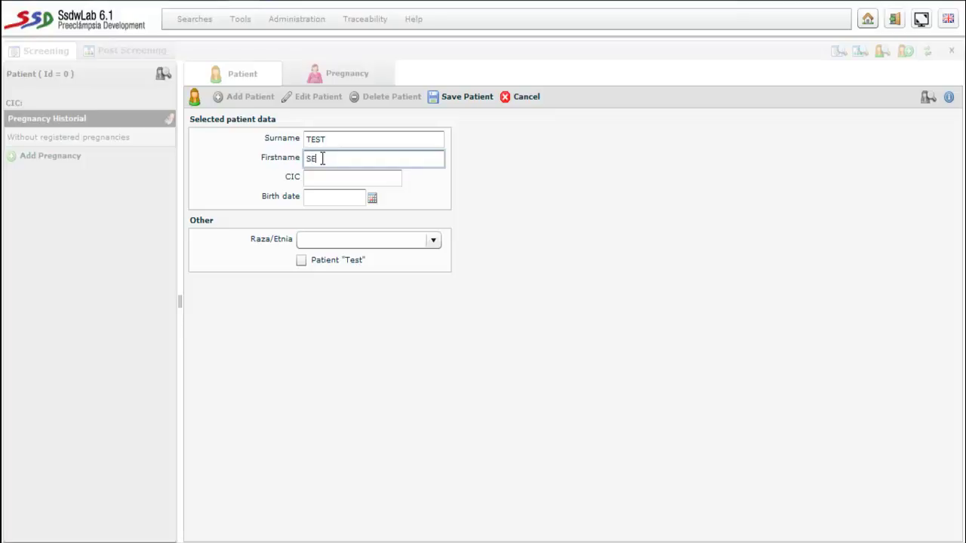
pyautogui.write('CONDT')
pyautogui.click(318, 179)
pyautogui.write('1')
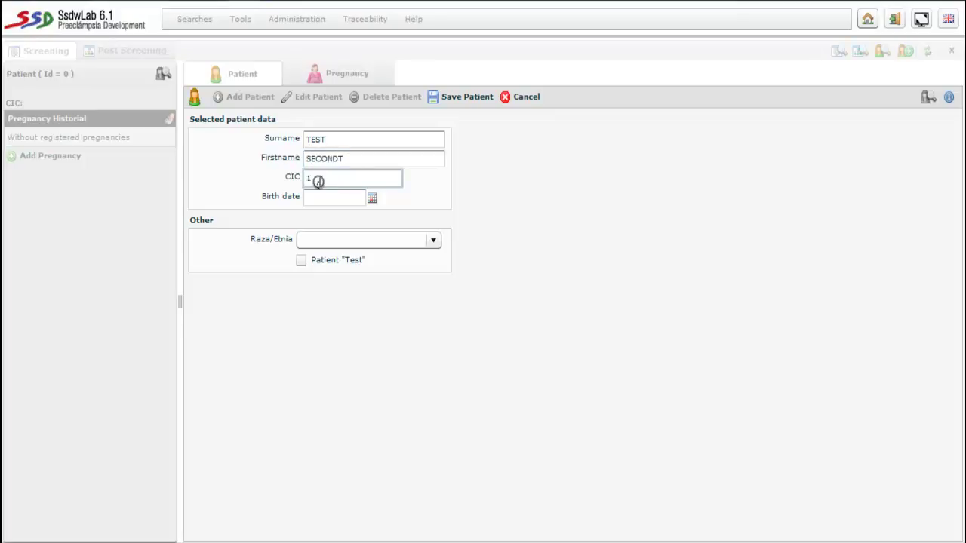
pyautogui.write('2345')
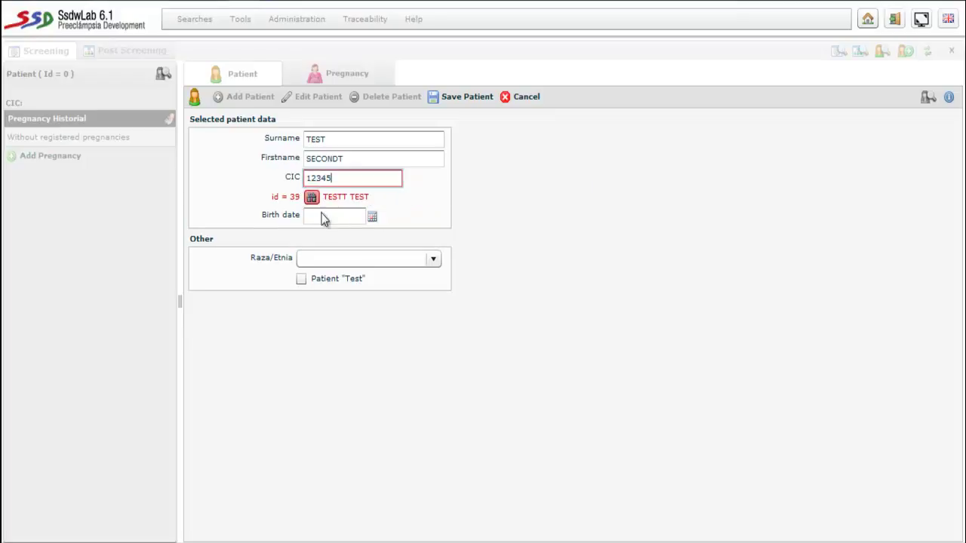
pyautogui.write('7')
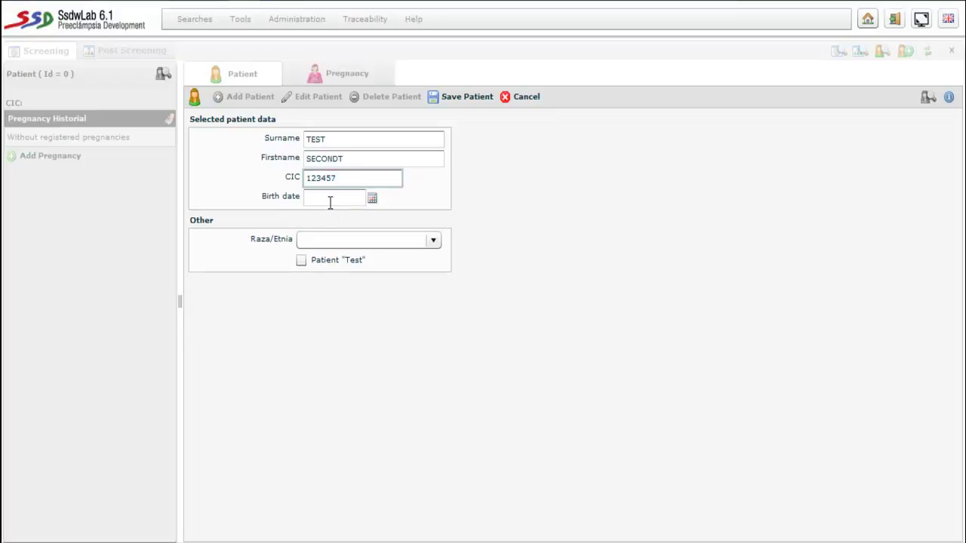
pyautogui.click(329, 201)
pyautogui.write('01/01/1985')
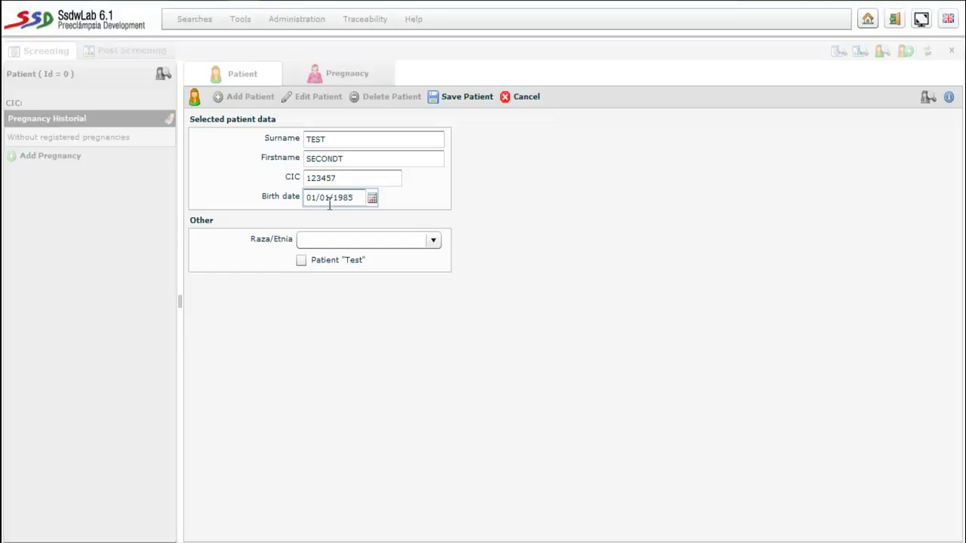
# - Set the patient's ethnicity to CAUCASIAN and flag them as a test patient
pyautogui.click(302, 260)
pyautogui.click(433, 242)
pyautogui.click(364, 281)
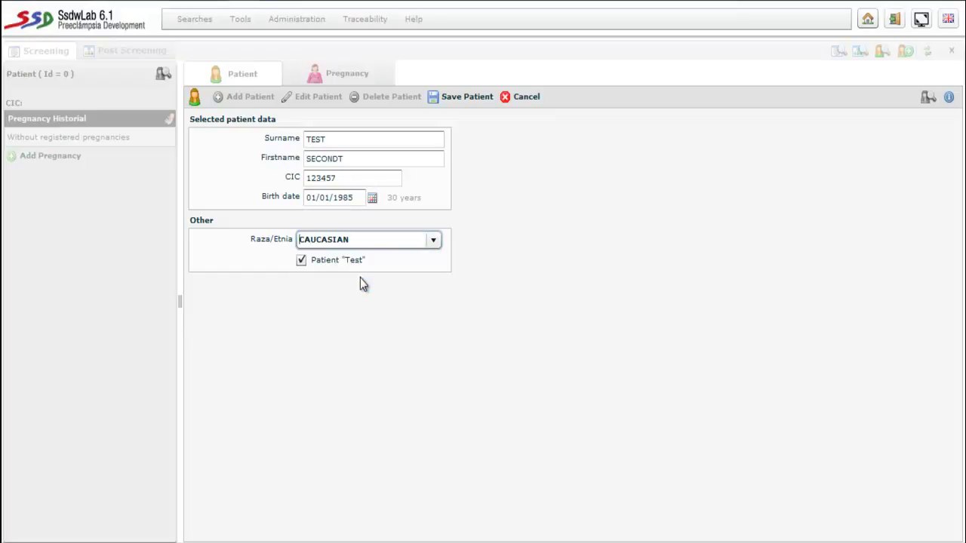
pyautogui.click(303, 259)
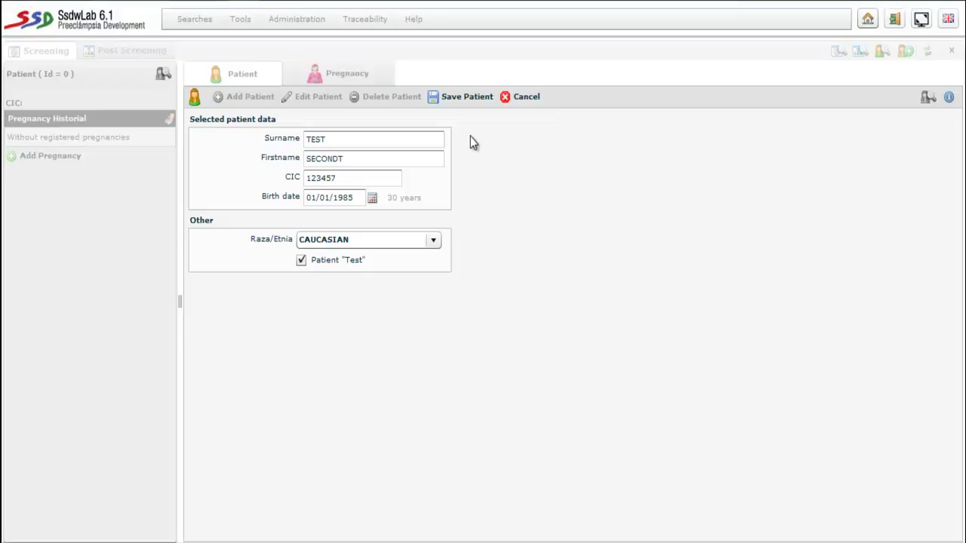
# - Save the new patient and start a pregnancy with a maternal weight of 63 kg
pyautogui.click(460, 98)
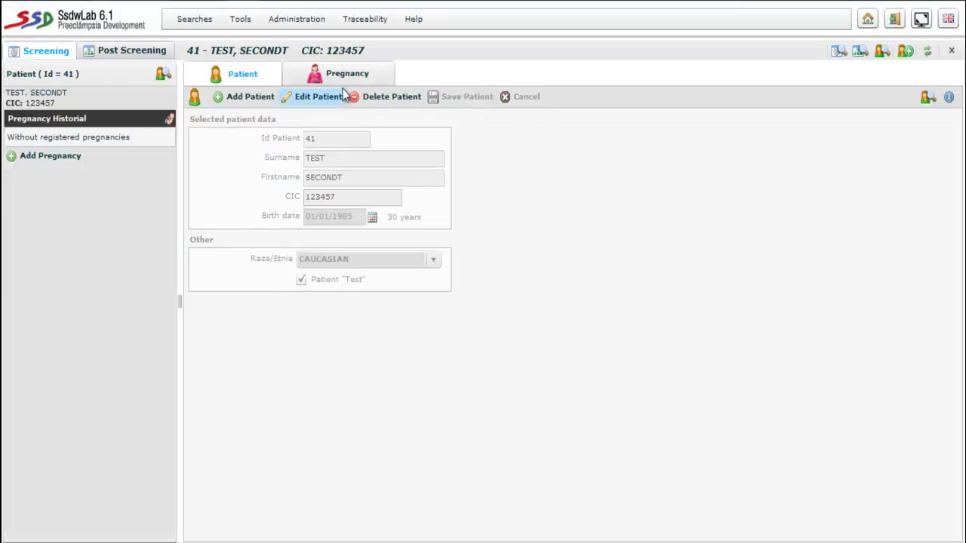
pyautogui.click(334, 74)
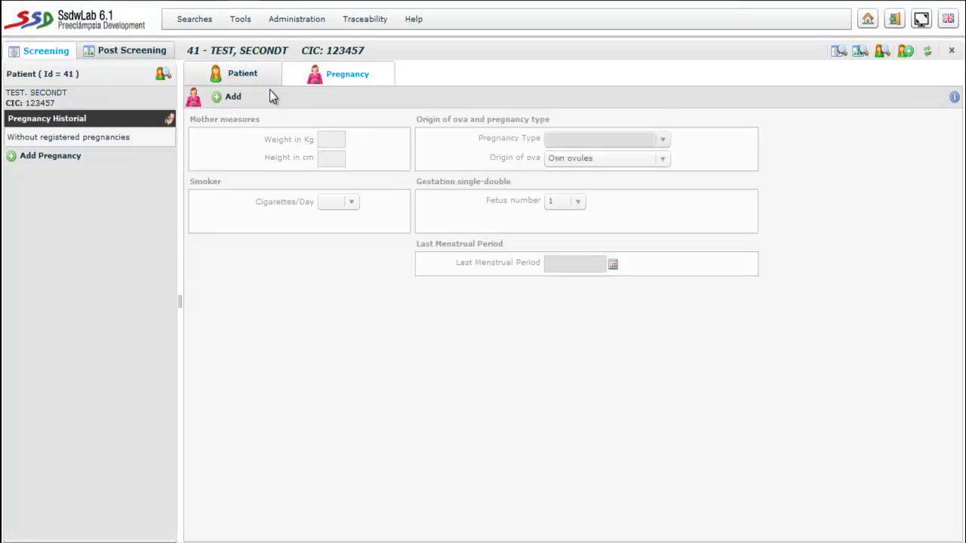
pyautogui.click(235, 99)
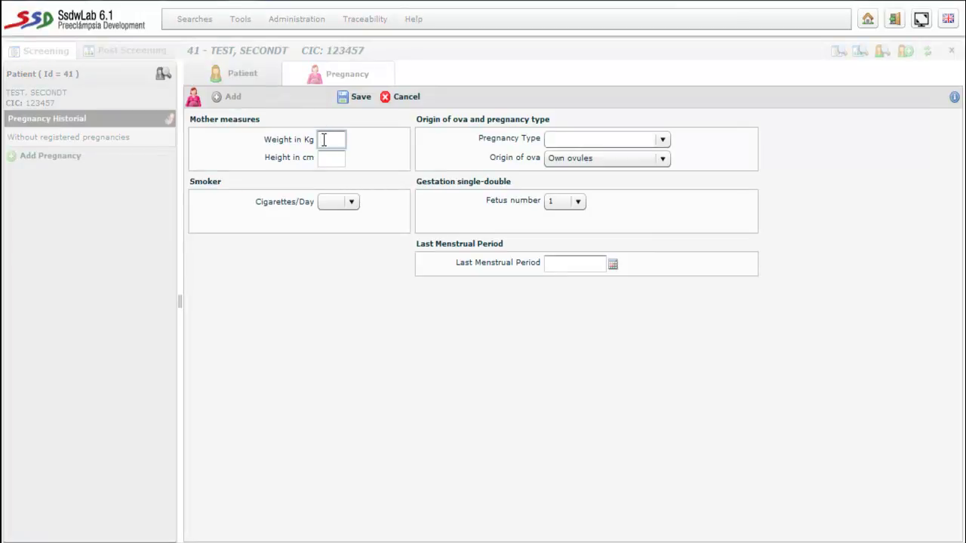
pyautogui.write('6')
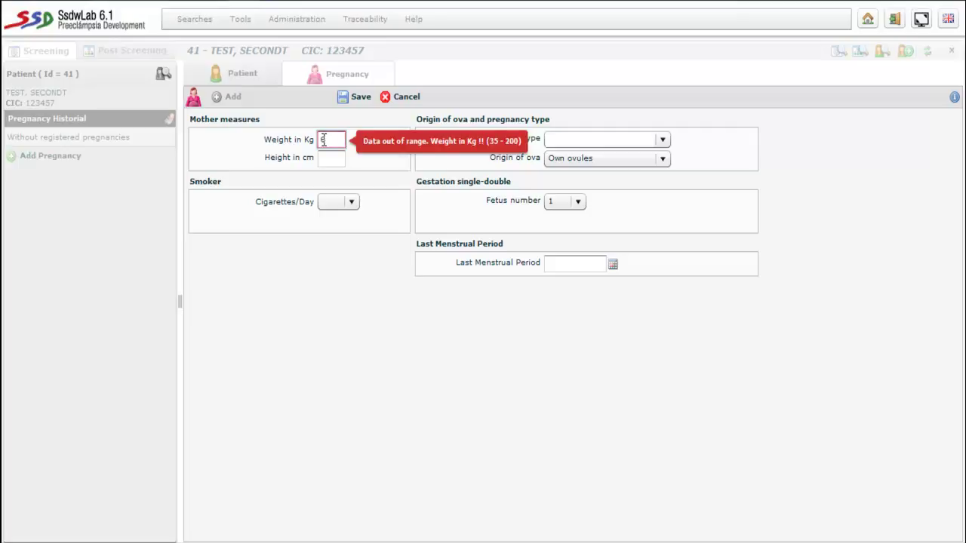
pyautogui.write('3')
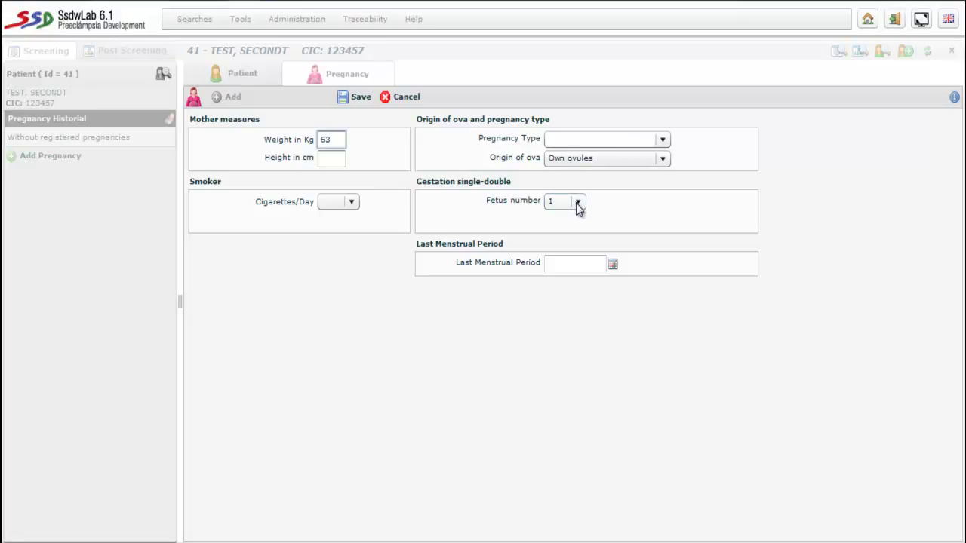
# - Keep the fetus number at 1 and save the pregnancy
pyautogui.click(577, 203)
pyautogui.click(559, 212)
pyautogui.click(566, 204)
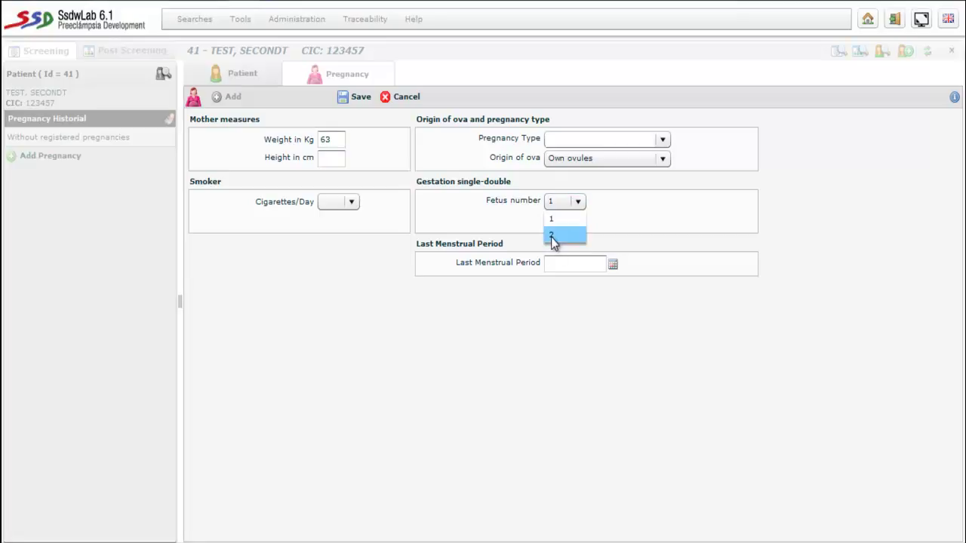
pyautogui.click(553, 239)
pyautogui.click(594, 222)
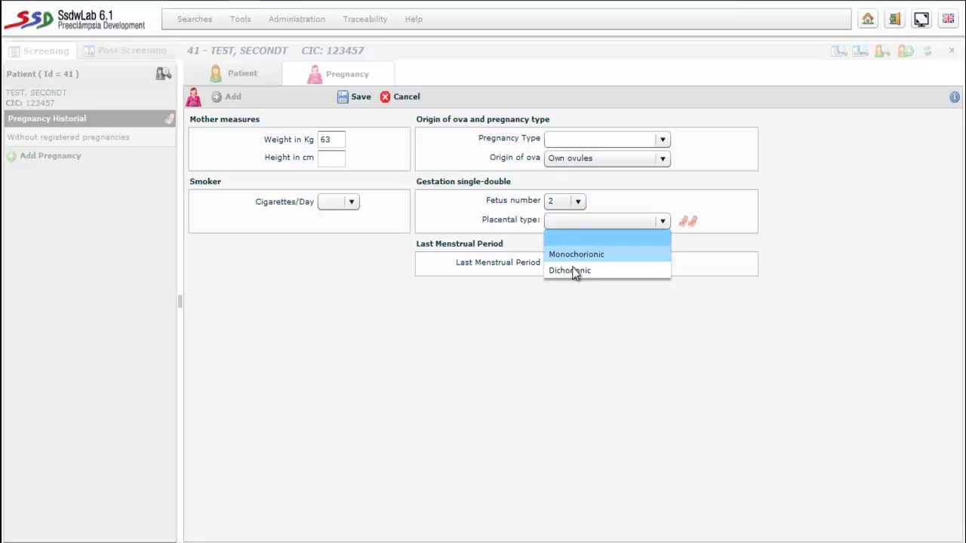
pyautogui.click(595, 201)
pyautogui.click(583, 201)
pyautogui.click(567, 215)
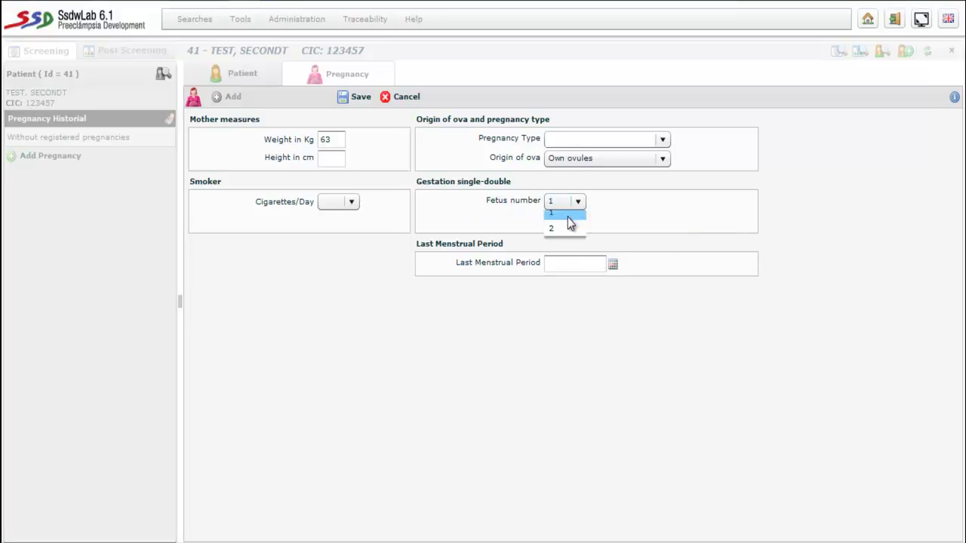
pyautogui.click(369, 100)
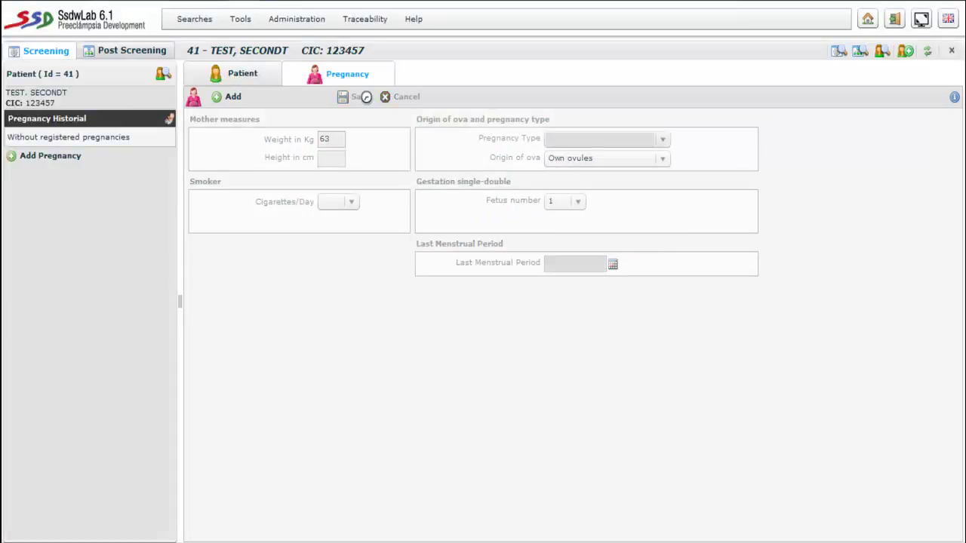
# - Add a screening with the 201 - Double Test hCG+b/AFP-2T ROCHE profile and save it
pyautogui.click(419, 73)
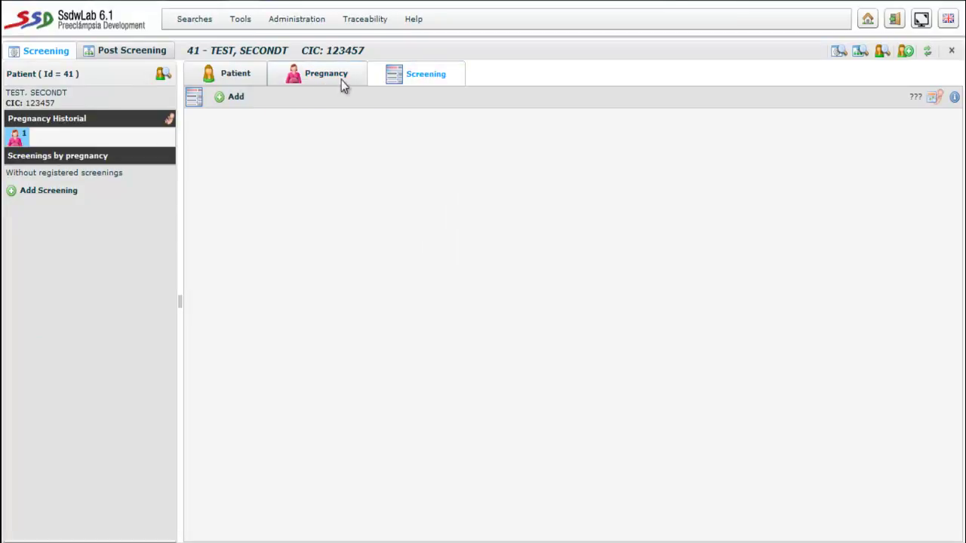
pyautogui.click(229, 99)
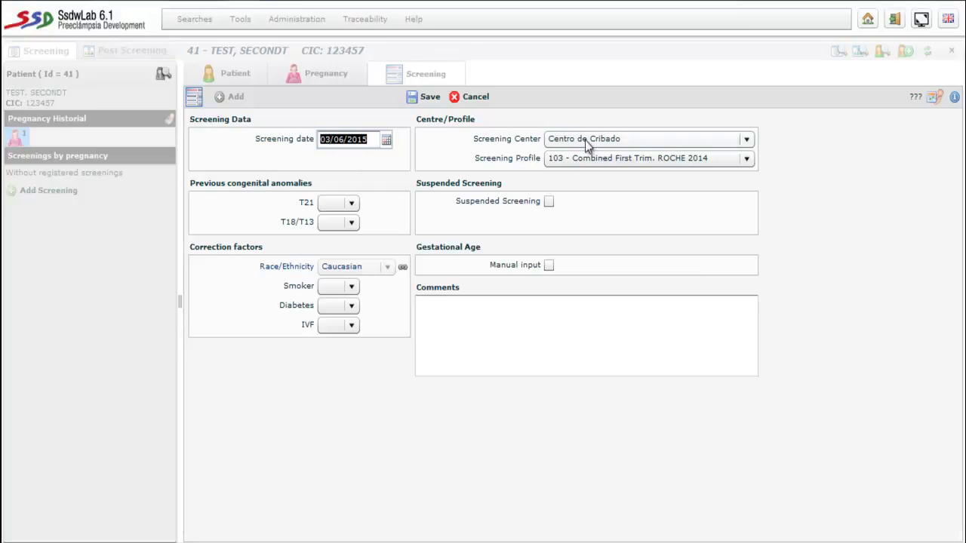
pyautogui.click(668, 159)
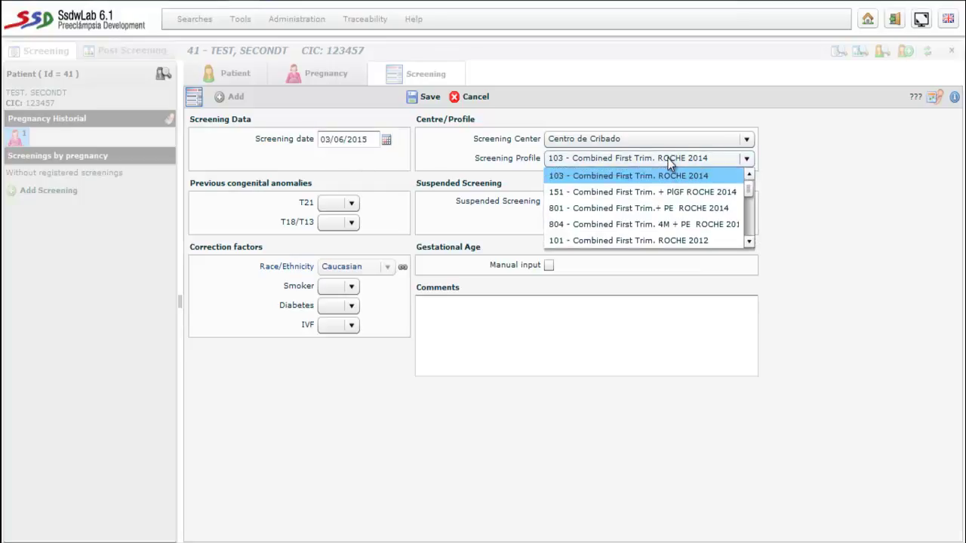
pyautogui.click(748, 242)
pyautogui.click(749, 242)
pyautogui.click(748, 242)
pyautogui.scroll(-2, 727, 238)
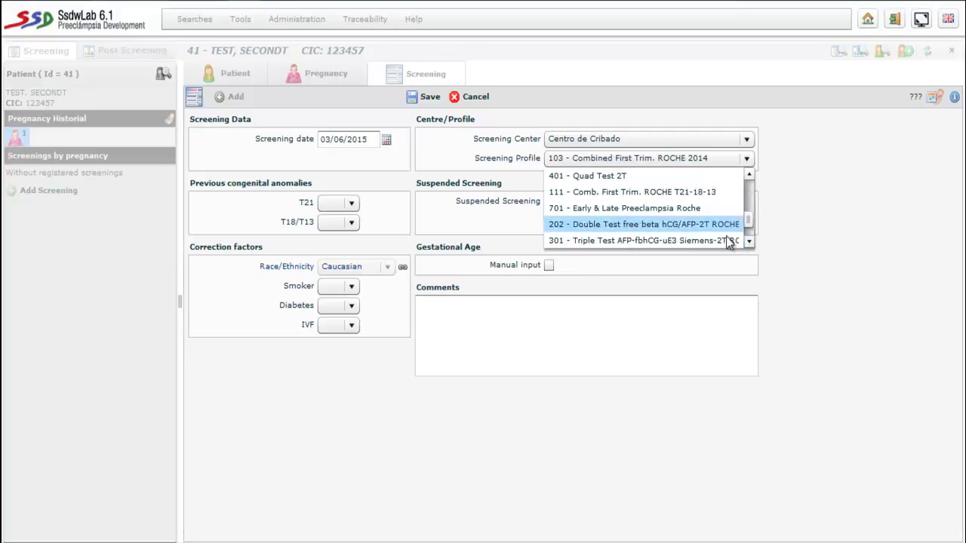
pyautogui.click(749, 175)
pyautogui.click(749, 175)
pyautogui.click(748, 175)
pyautogui.click(677, 192)
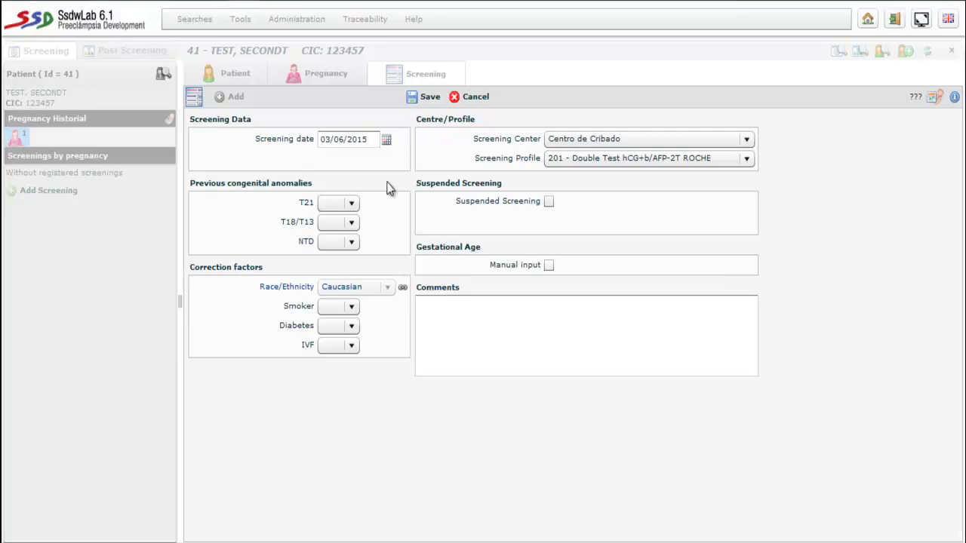
pyautogui.click(427, 98)
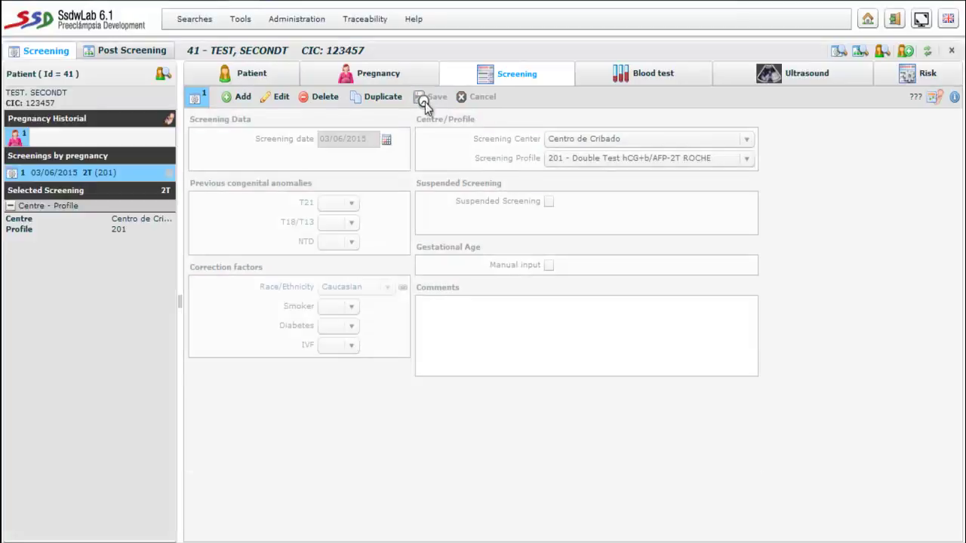
# - Enter Alpha-fetoprotein 30 and hCG + beta 25000 in the blood test and save
pyautogui.click(611, 74)
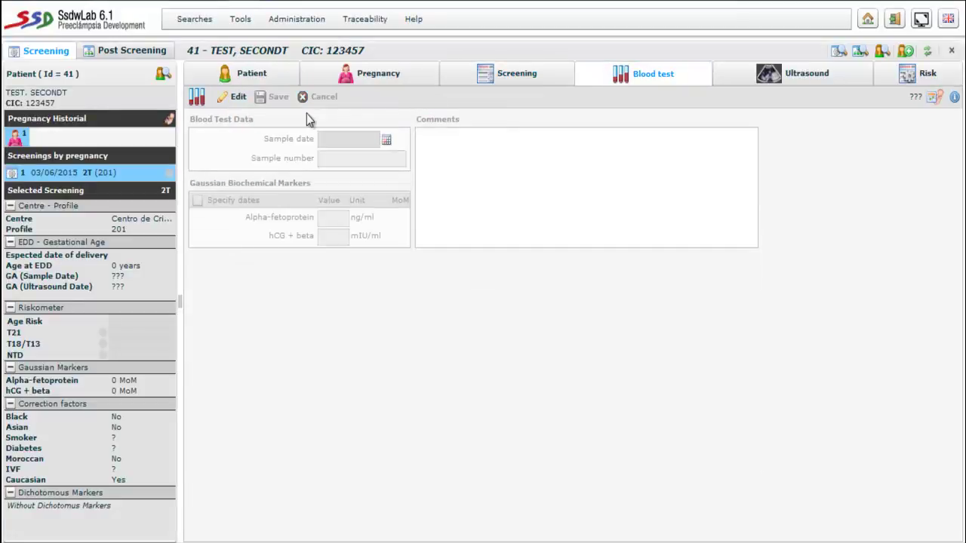
pyautogui.click(239, 99)
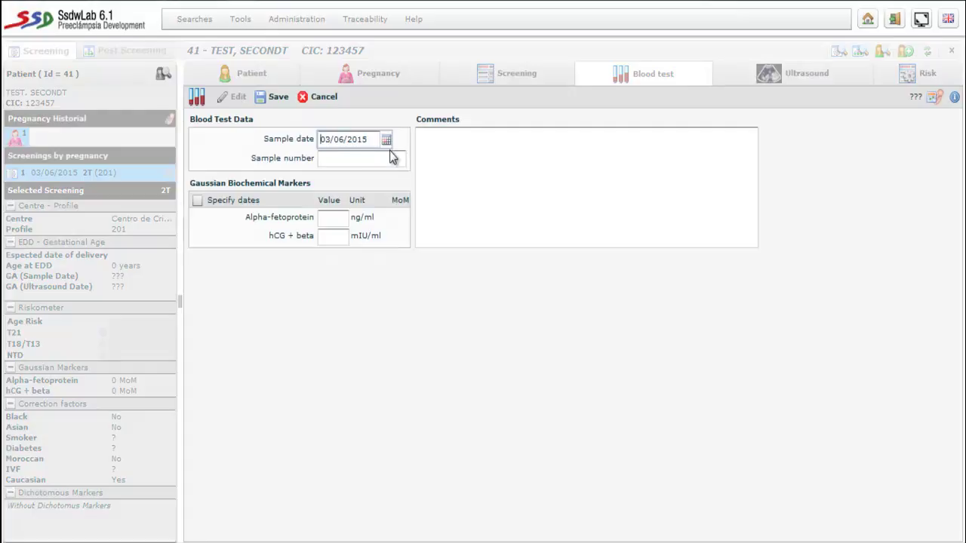
pyautogui.click(328, 222)
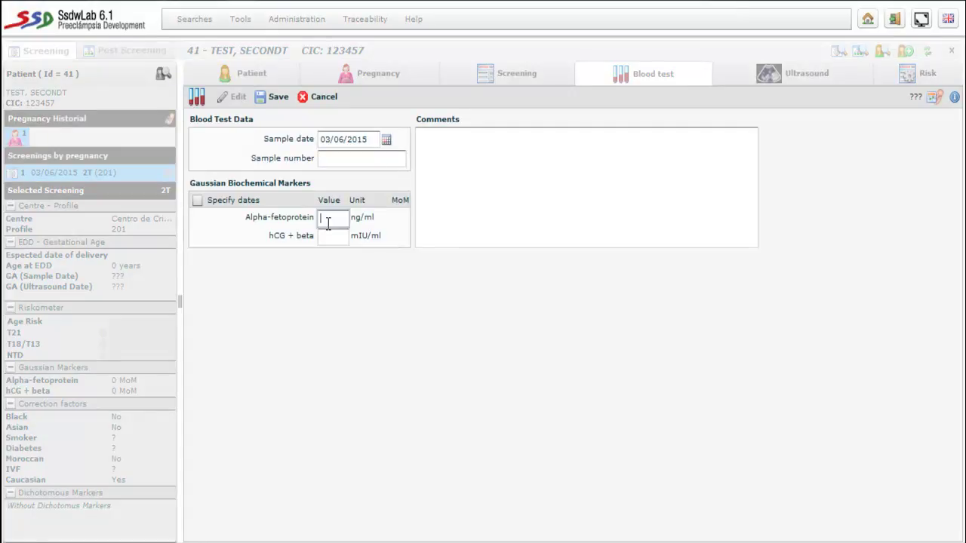
pyautogui.write('30')
pyautogui.click(331, 239)
pyautogui.write('250')
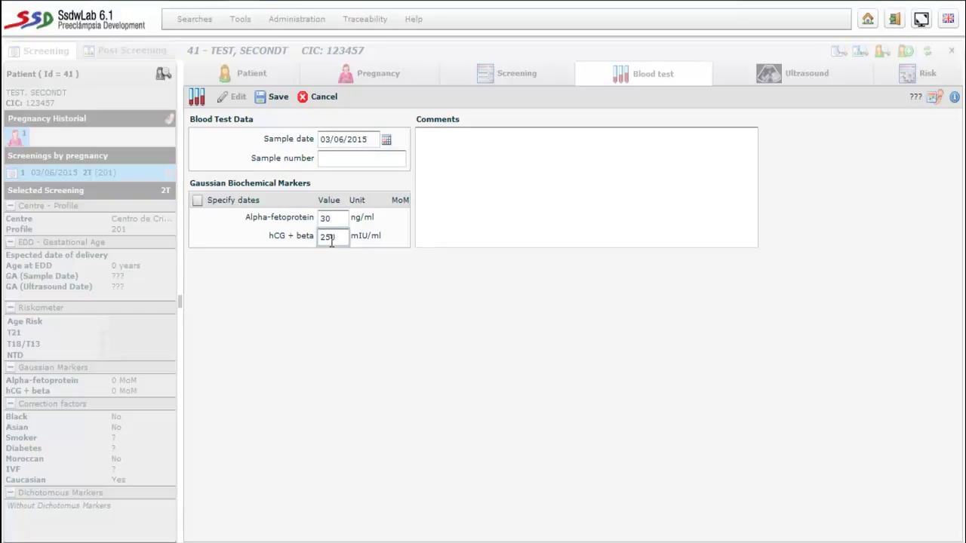
pyautogui.write('00')
pyautogui.click(272, 96)
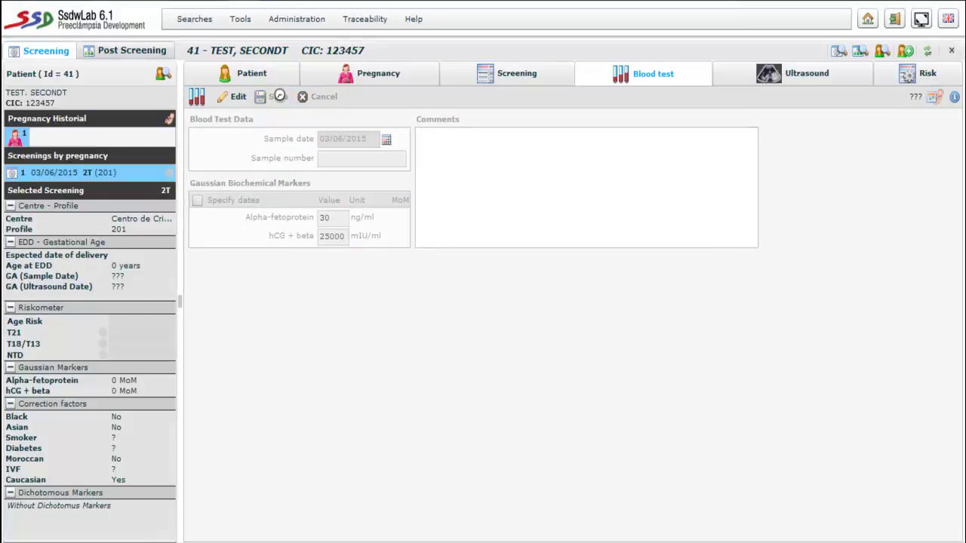
# - Record a BPD of 38 mm on the ultrasound and save it
pyautogui.click(780, 76)
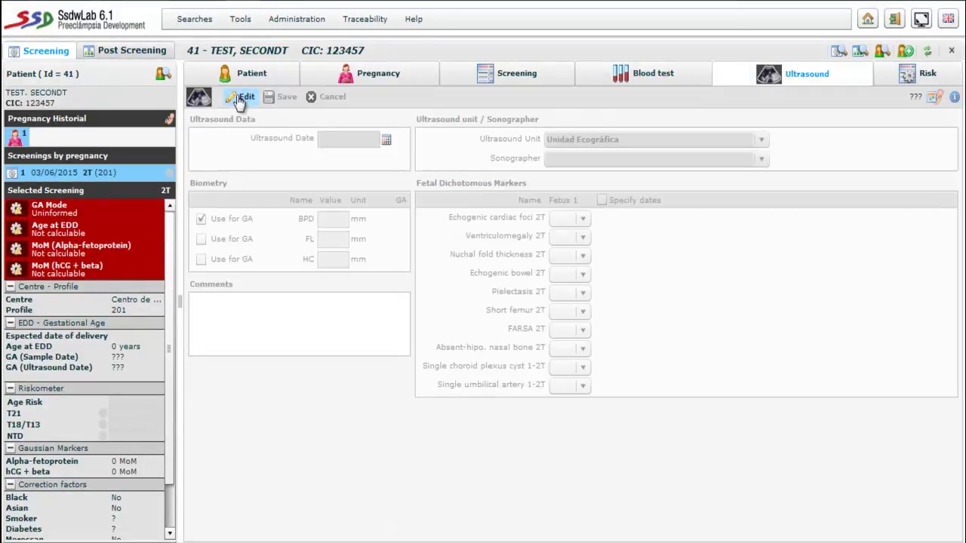
pyautogui.click(241, 97)
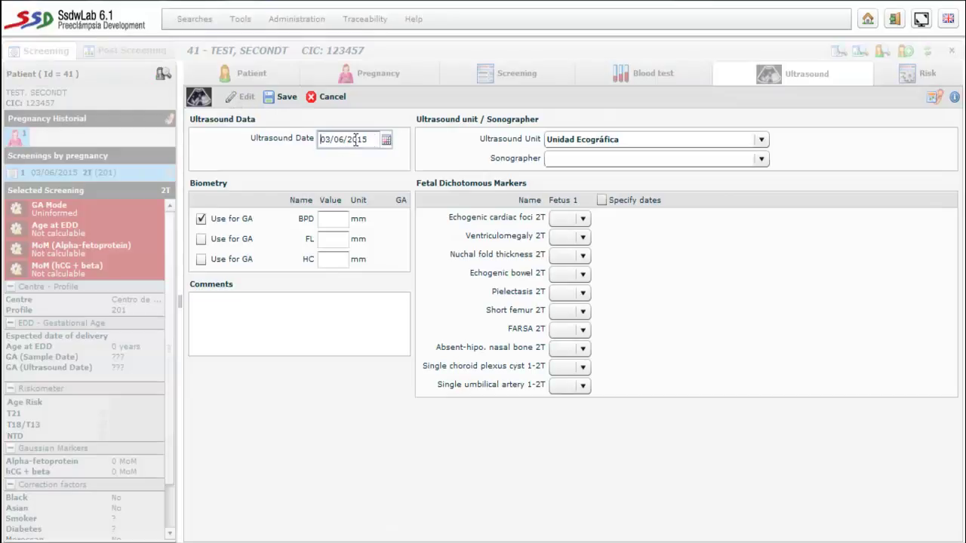
pyautogui.click(335, 219)
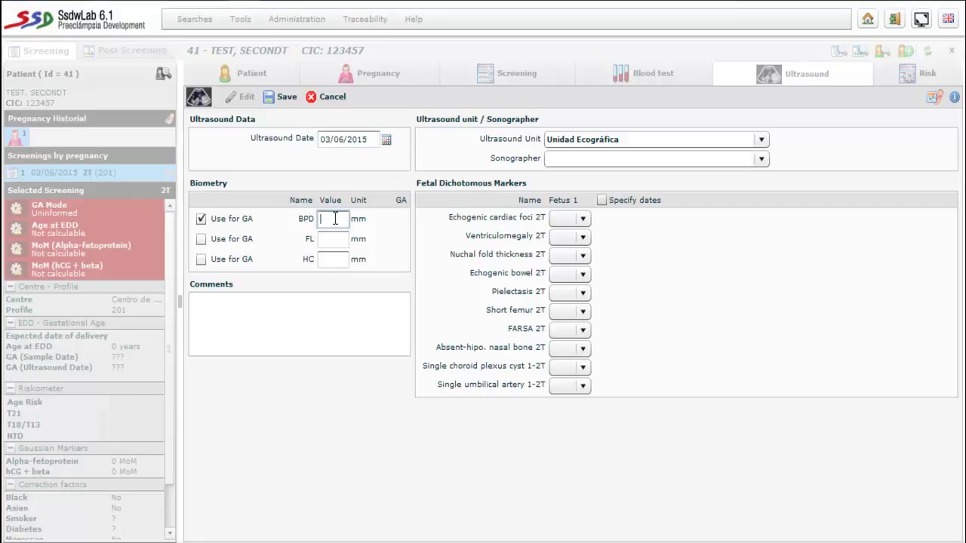
pyautogui.write('38')
pyautogui.click(289, 105)
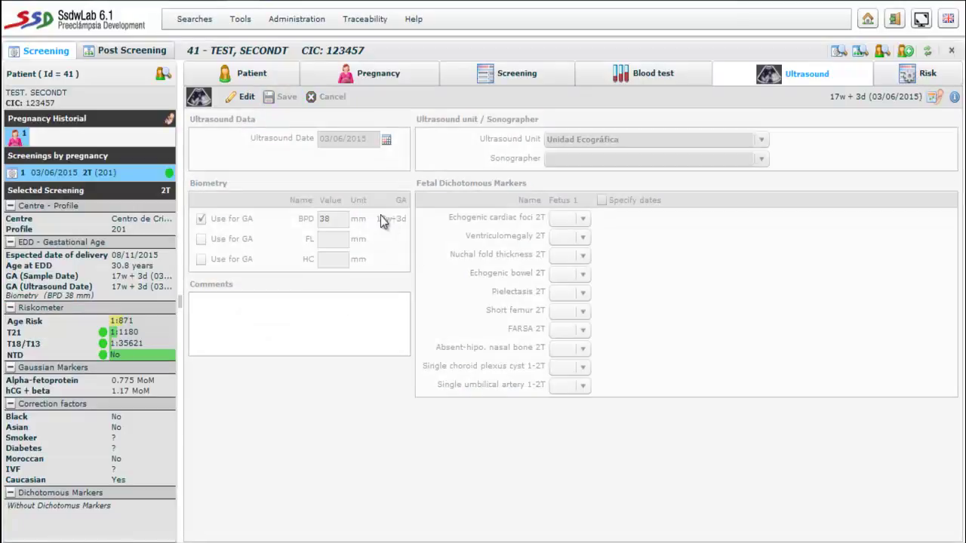
# - Set Nuchal fold thickness 2T to No and save the ultrasound again
pyautogui.click(247, 97)
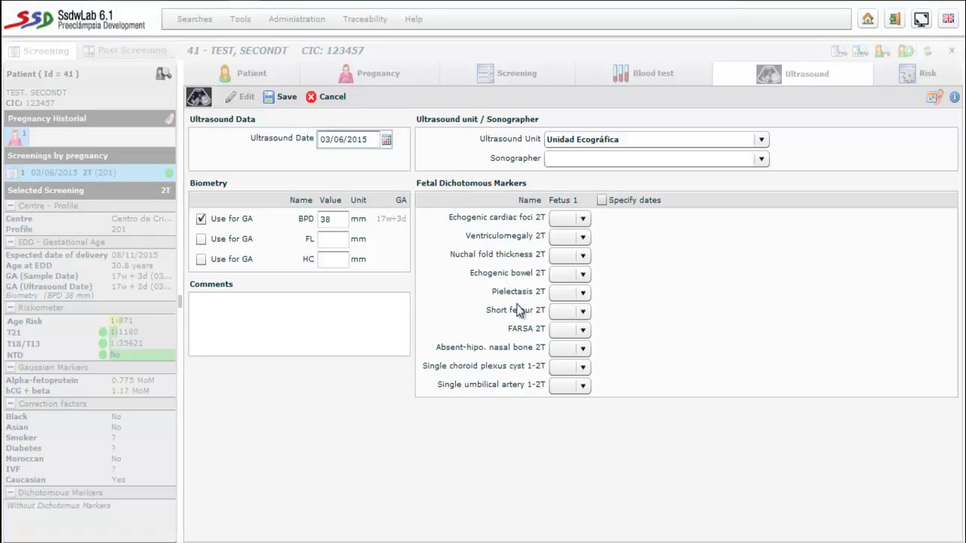
pyautogui.moveTo(553, 264)
pyautogui.click(580, 257)
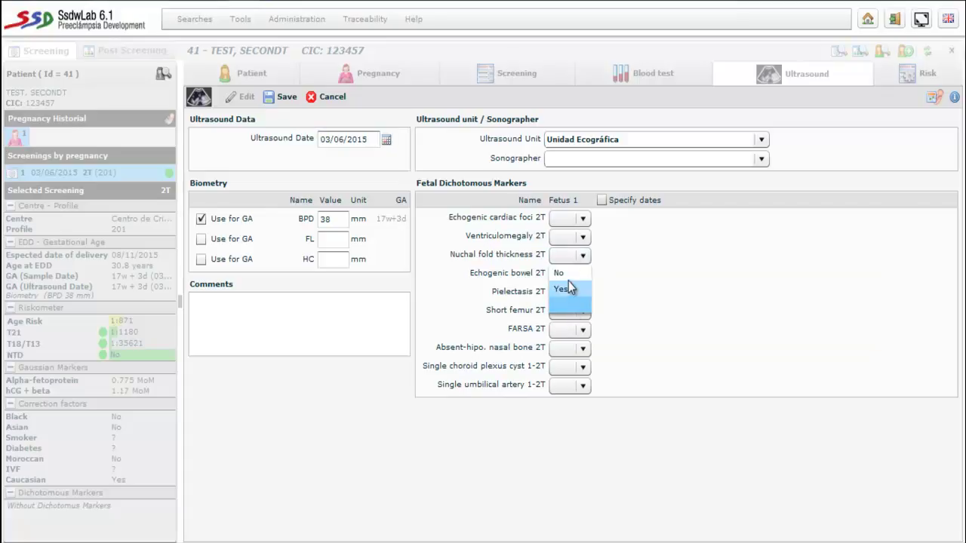
pyautogui.click(566, 273)
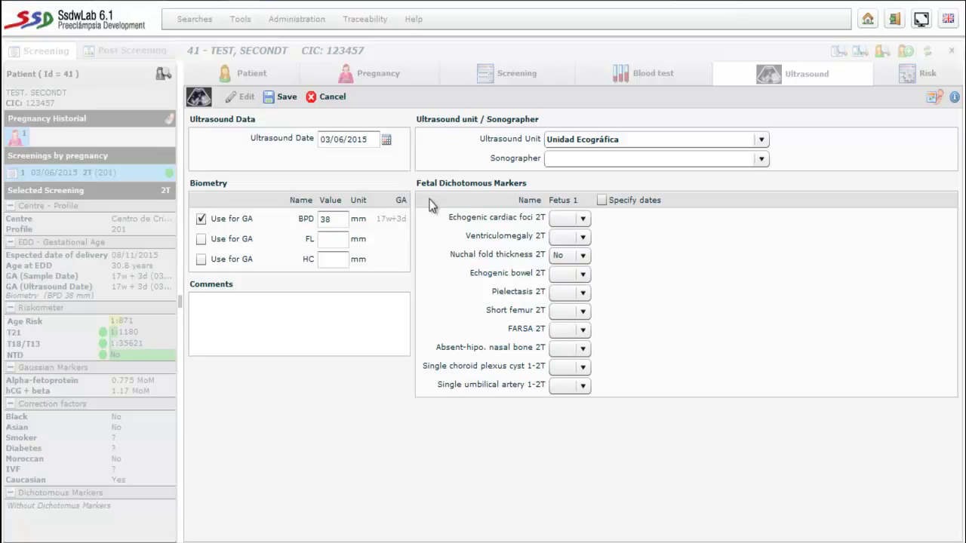
pyautogui.click(287, 98)
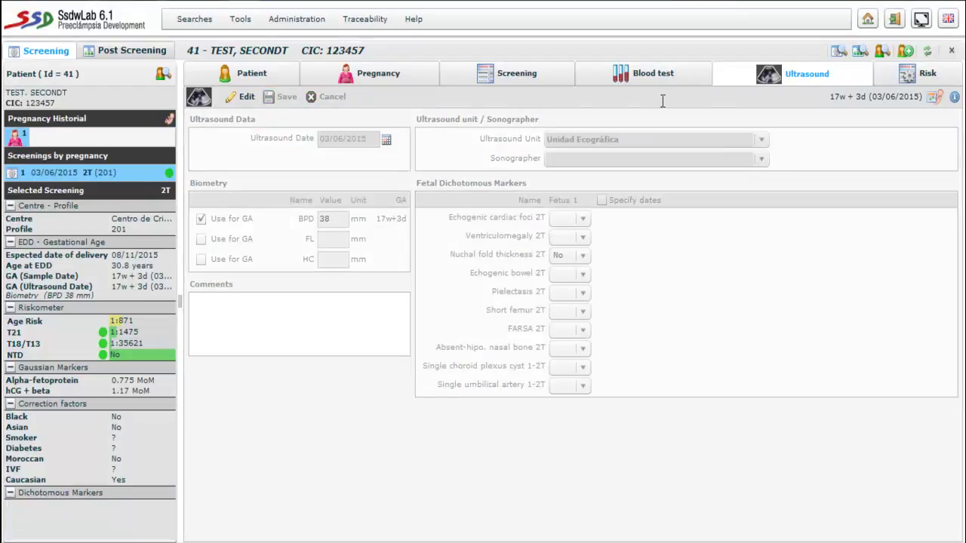
# - Review the risk results: age risk 1:871, T21 1:1475, T18/T13 1:35621
pyautogui.click(905, 72)
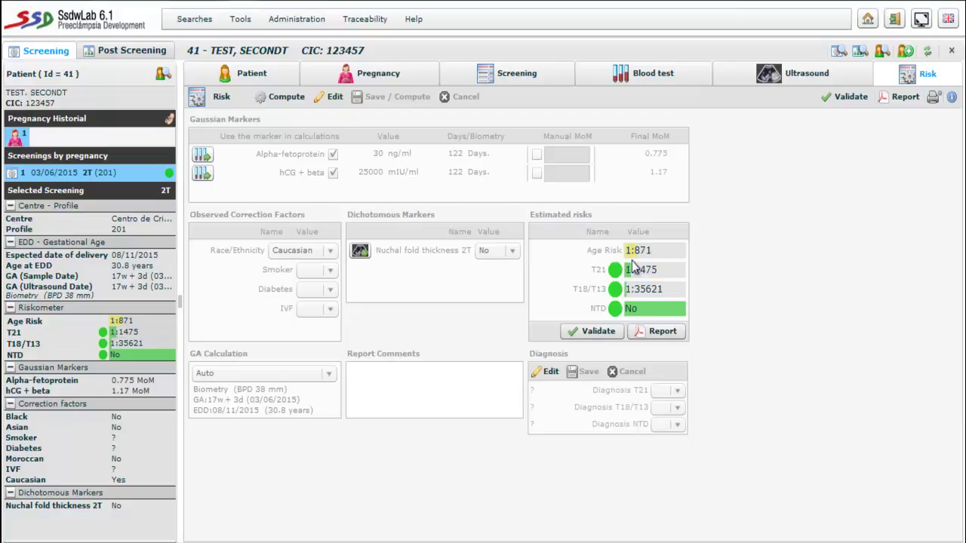
pyautogui.moveTo(639, 273)
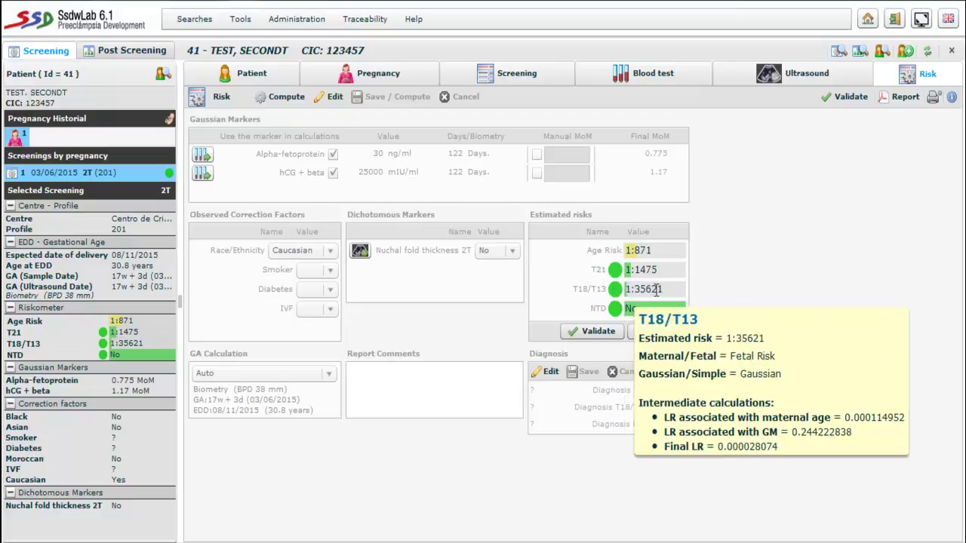
pyautogui.moveTo(646, 314)
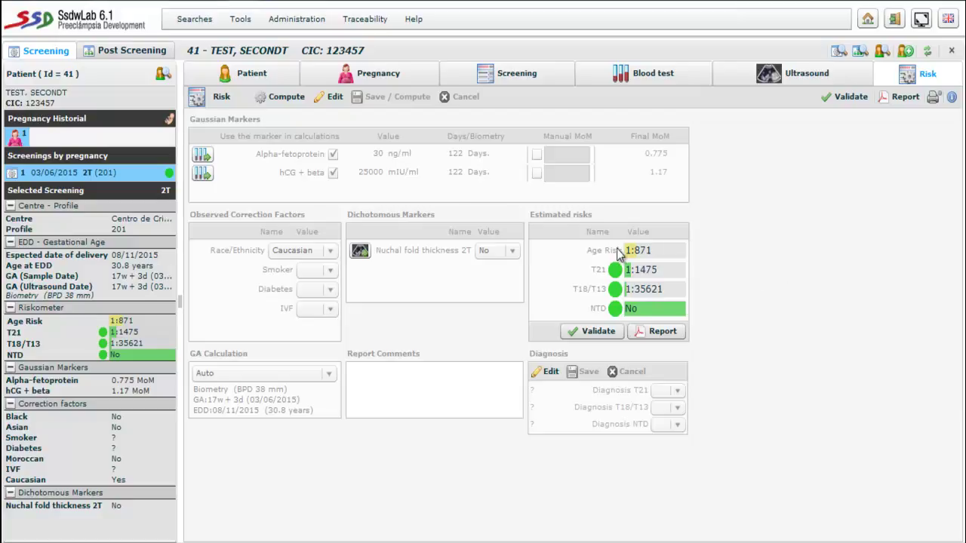
pyautogui.moveTo(637, 254)
pyautogui.moveTo(194, 389); pyautogui.dragTo(240, 400)
pyautogui.click(225, 409)
pyautogui.click(242, 420)
# - Open the diagnosis editor, leave Diagnosis T21 blank, and cancel the edit
pyautogui.click(546, 372)
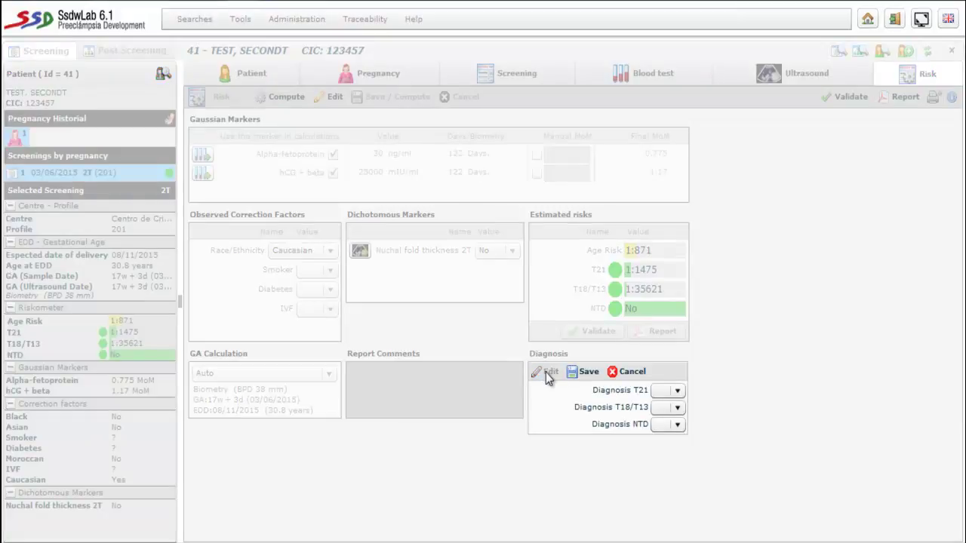
pyautogui.click(677, 391)
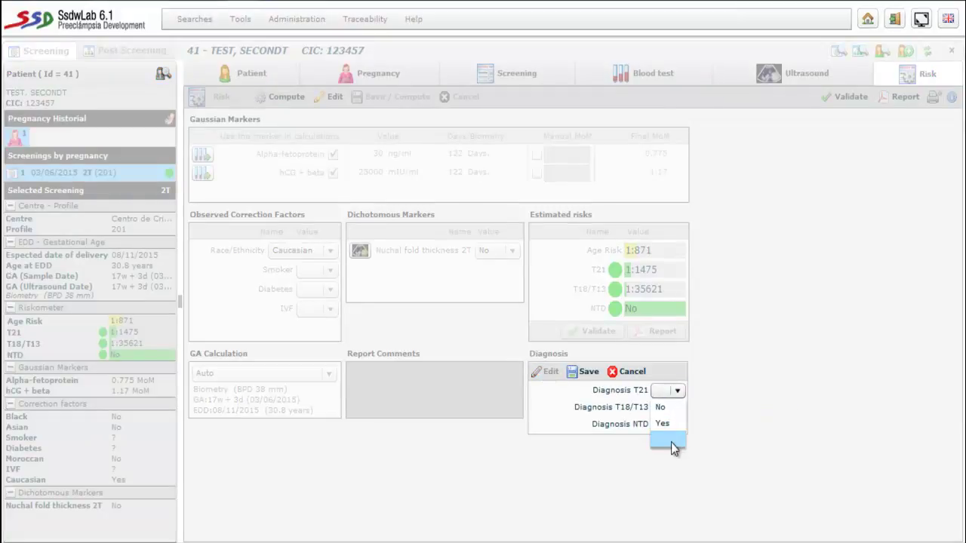
pyautogui.click(718, 379)
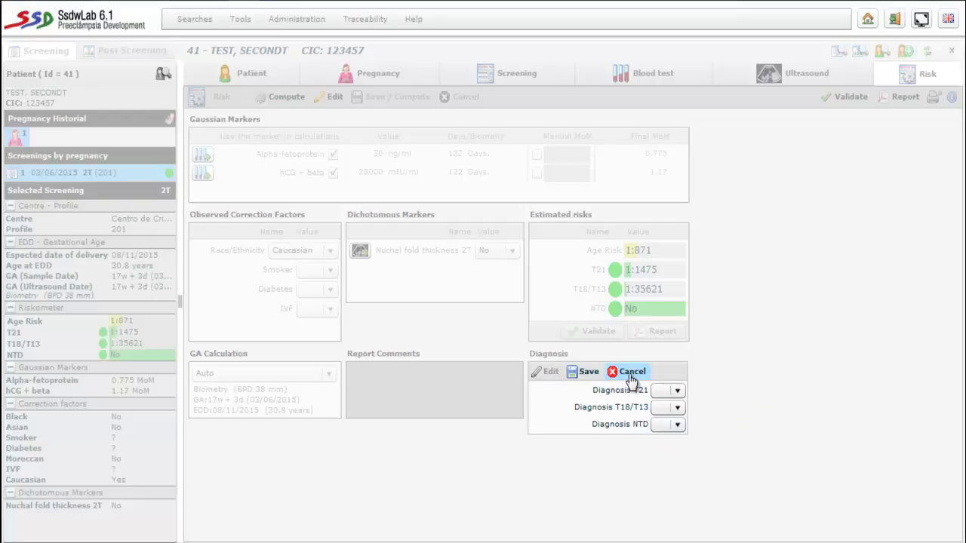
pyautogui.click(627, 373)
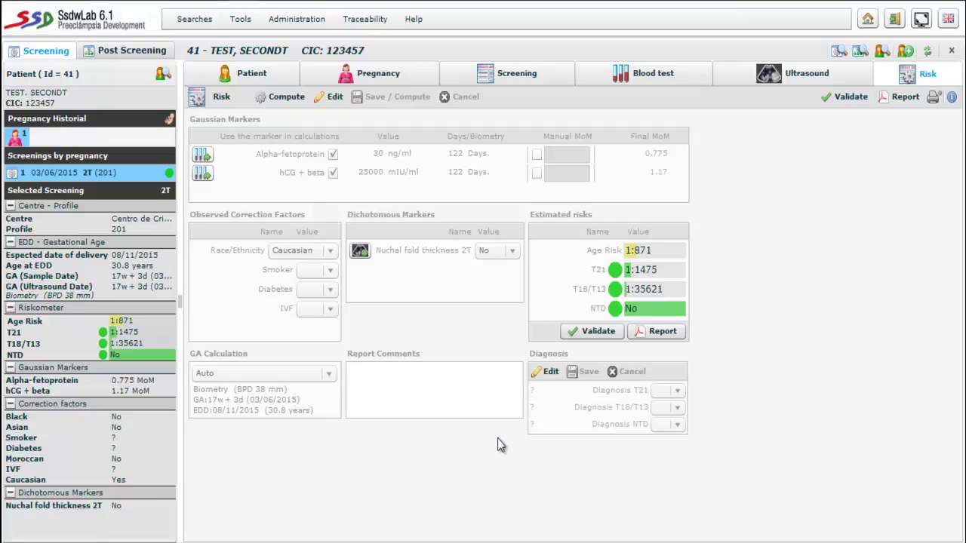
# - Validate the double-test risks and confirm adding another screening
pyautogui.click(591, 334)
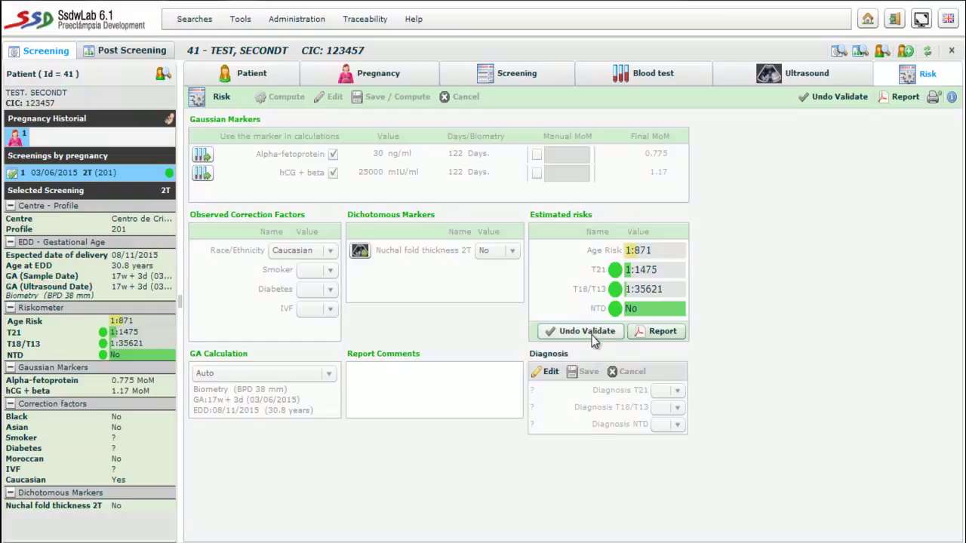
pyautogui.click(513, 76)
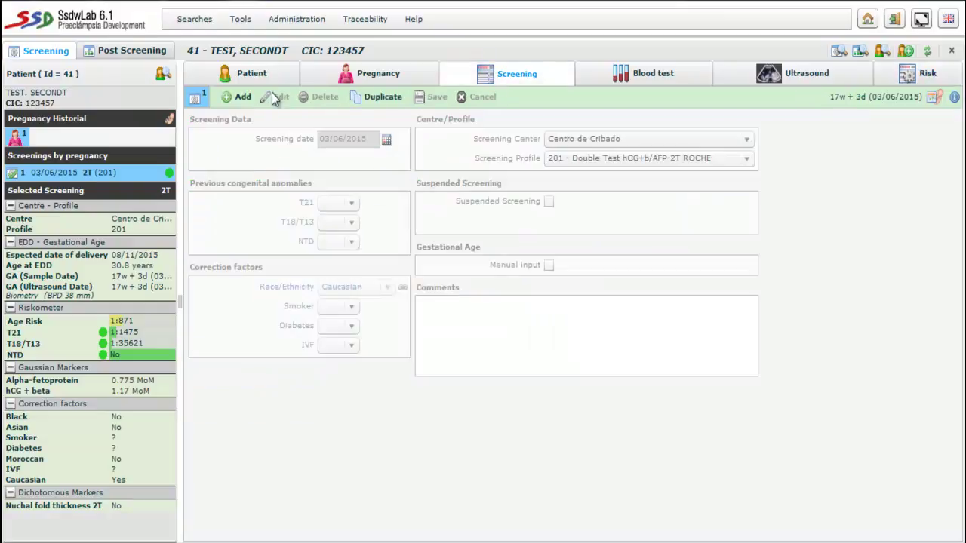
pyautogui.click(242, 98)
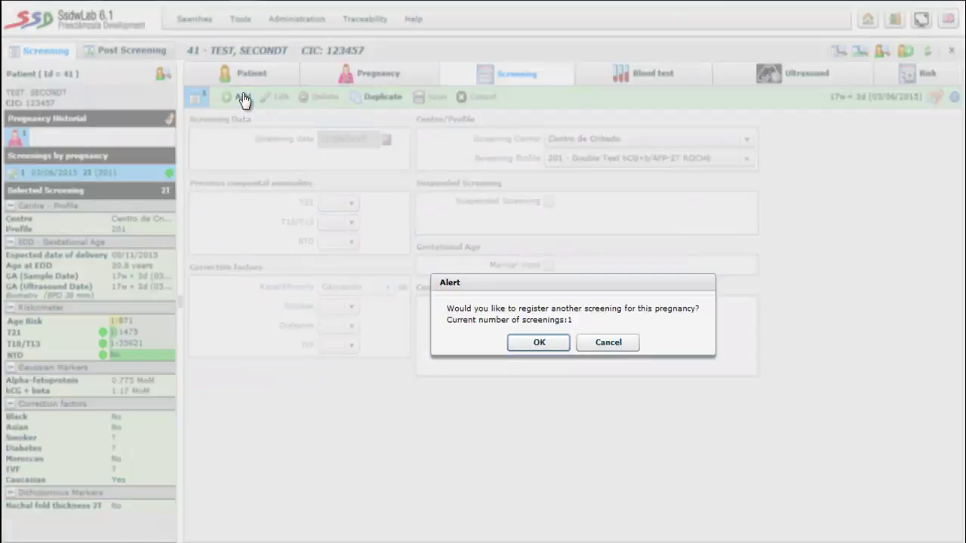
pyautogui.click(537, 343)
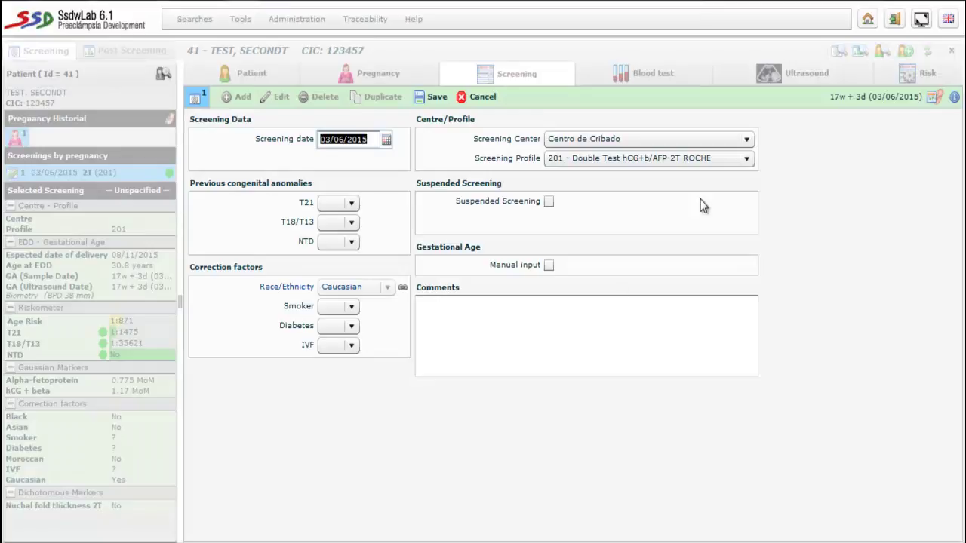
# - Give the new screening the 301 Triple Test AFP-fbhCG-uE3 Siemens profile and save it
pyautogui.click(746, 158)
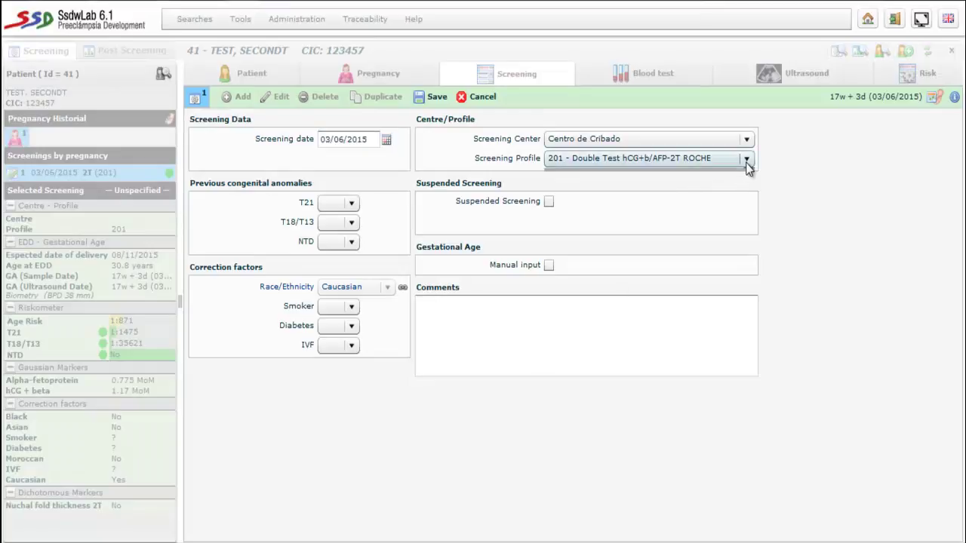
pyautogui.scroll(-4, 749, 241)
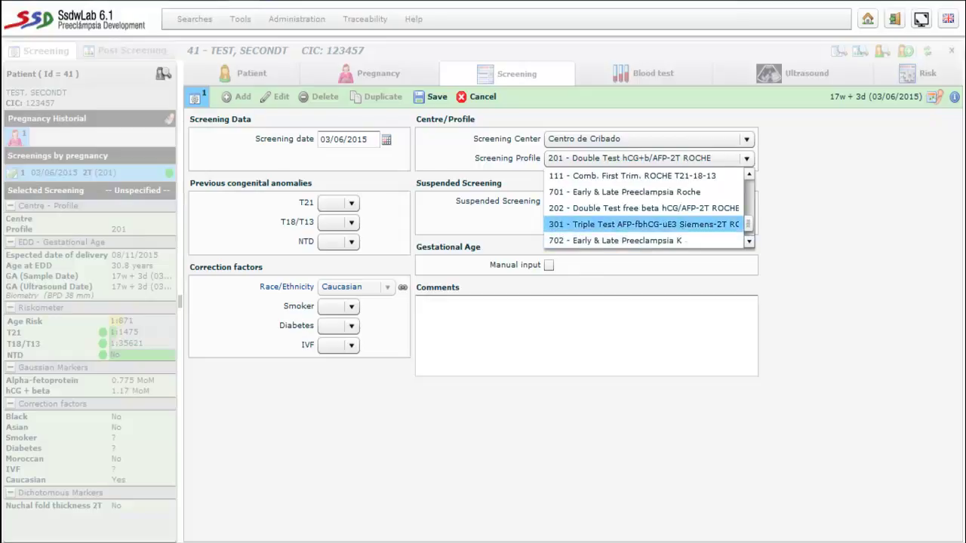
pyautogui.click(602, 224)
pyautogui.click(437, 98)
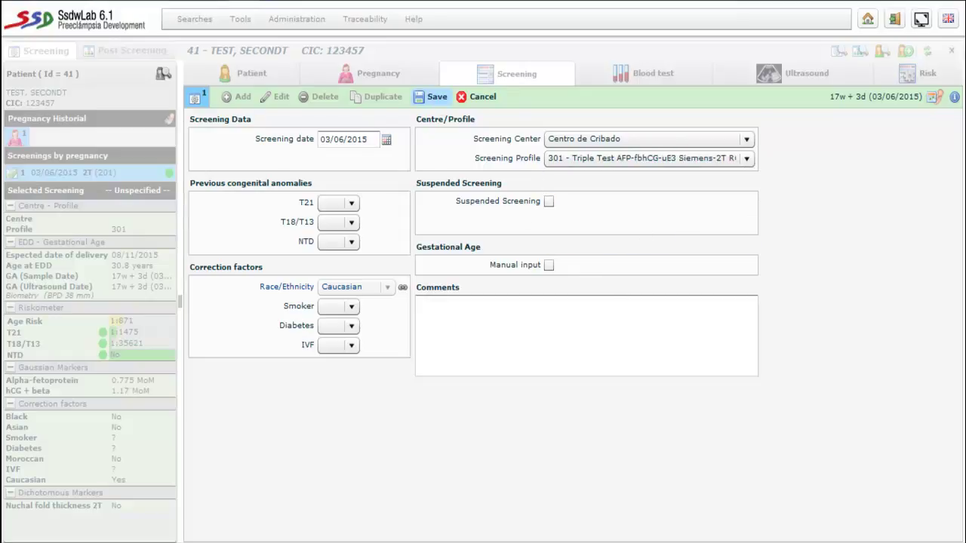
pyautogui.click(638, 77)
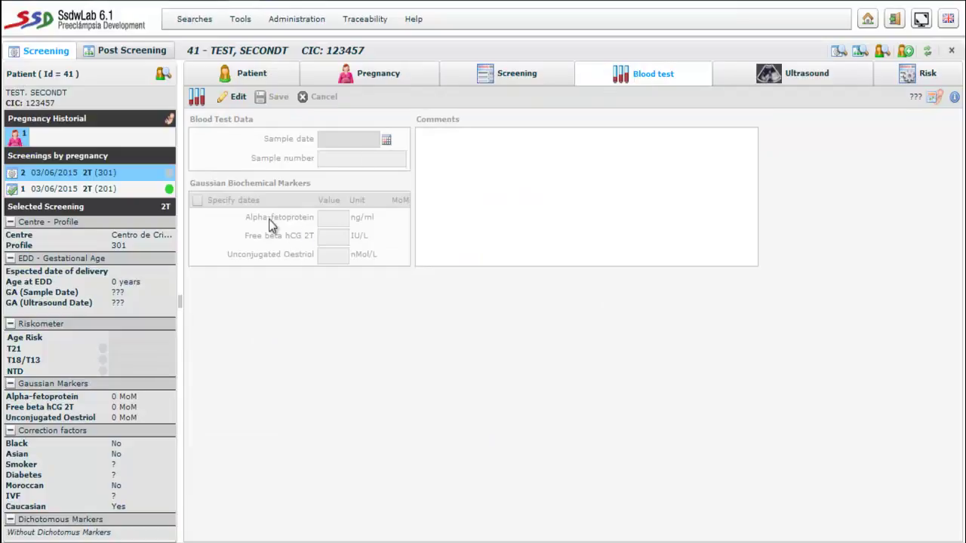
# - Save triple-test blood values: Alpha-fetoprotein 30, Free beta hCG 9, Unconjugated Oestriol 1.2
pyautogui.click(239, 99)
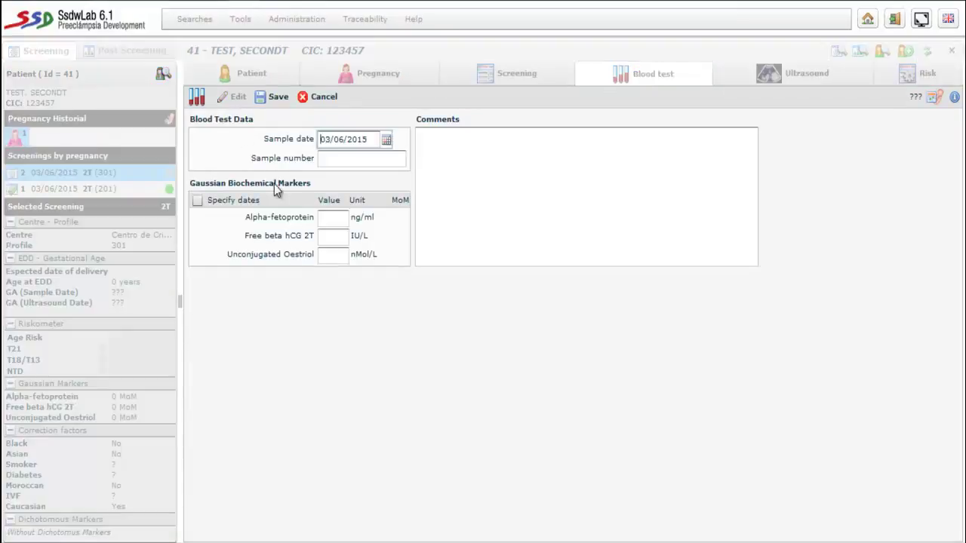
pyautogui.click(327, 219)
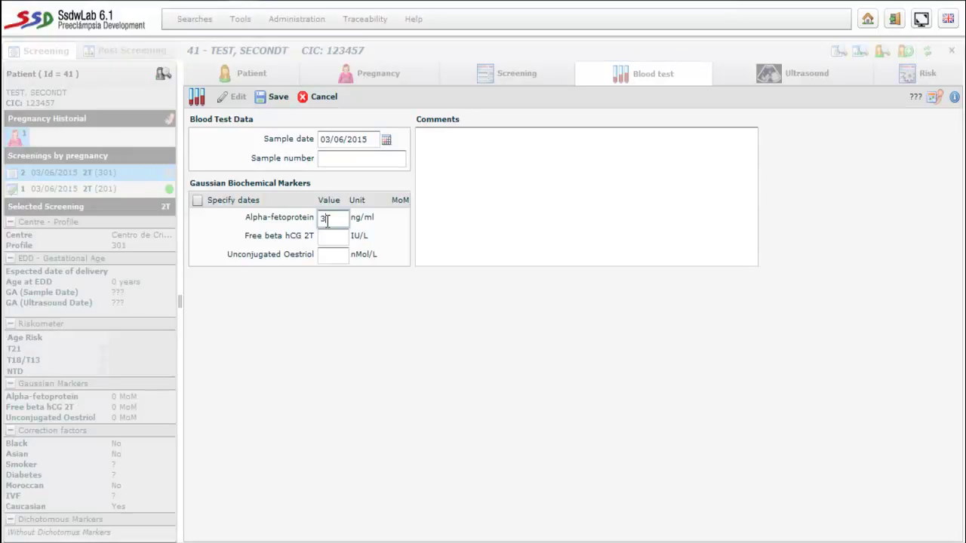
pyautogui.write('30')
pyautogui.press('Tab')
pyautogui.write('9')
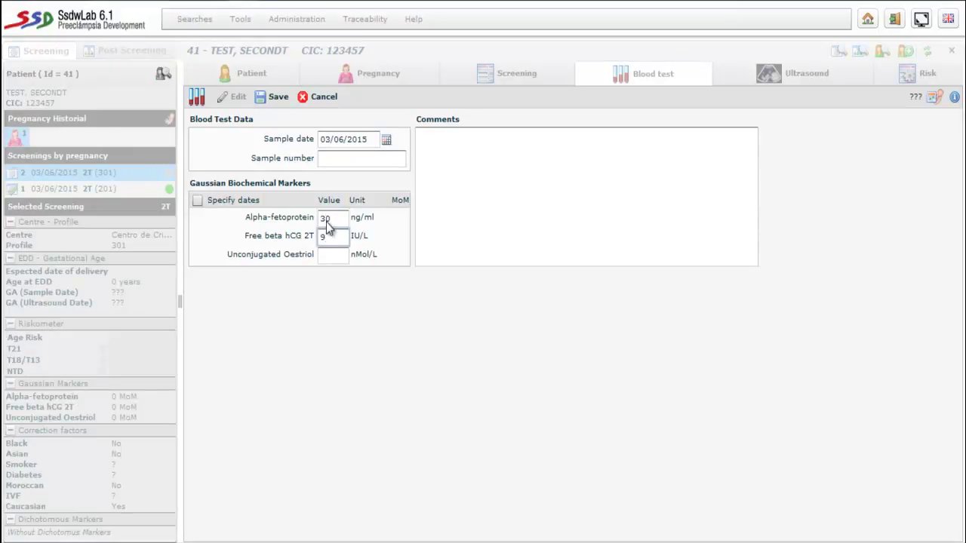
pyautogui.click(328, 257)
pyautogui.write('1.2')
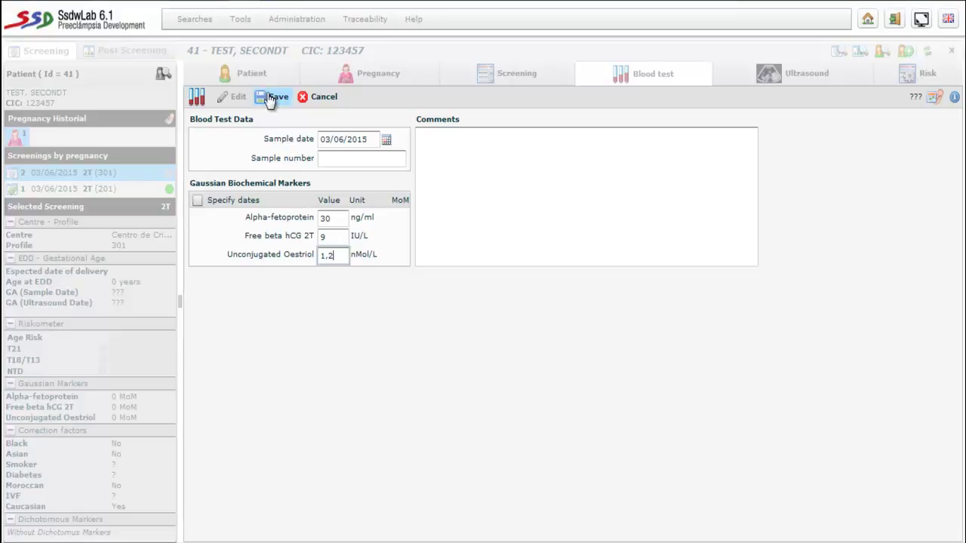
pyautogui.click(273, 97)
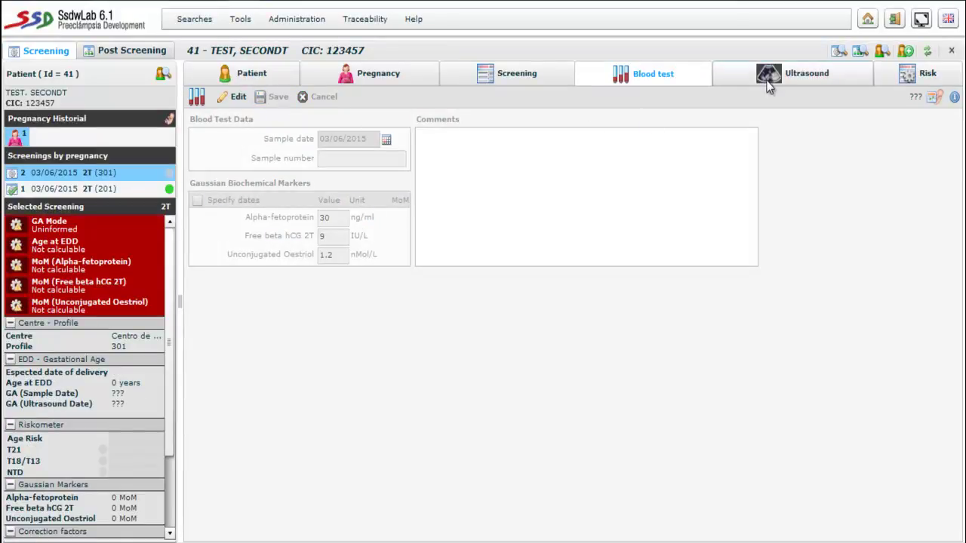
# - Start editing the second ultrasound at the BPD field for the 38 mm value
pyautogui.click(769, 73)
pyautogui.click(245, 98)
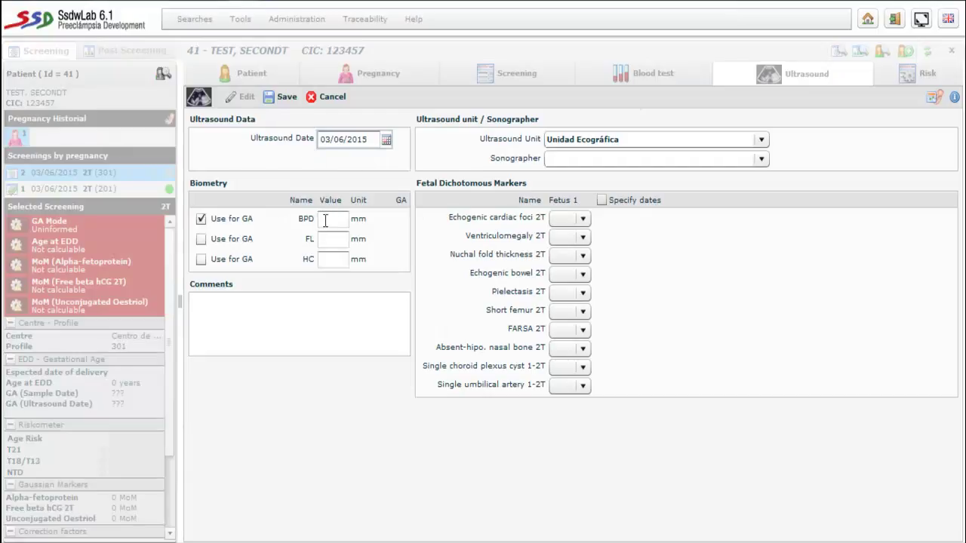
pyautogui.click(327, 219)
# - Save the 38 mm BPD ultrasound and review risks: T21 1:2327, T18/T13 1:765355, NTD No
pyautogui.click(283, 97)
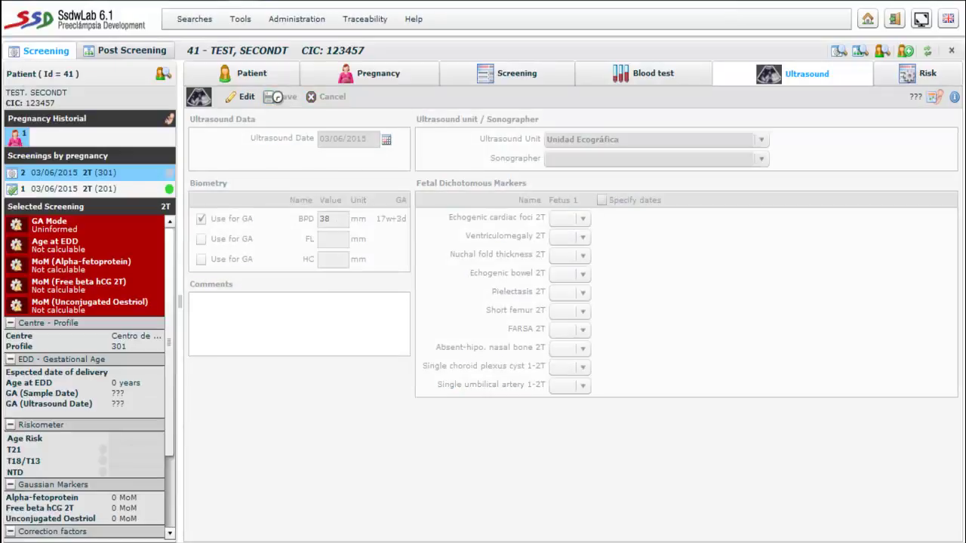
pyautogui.click(925, 78)
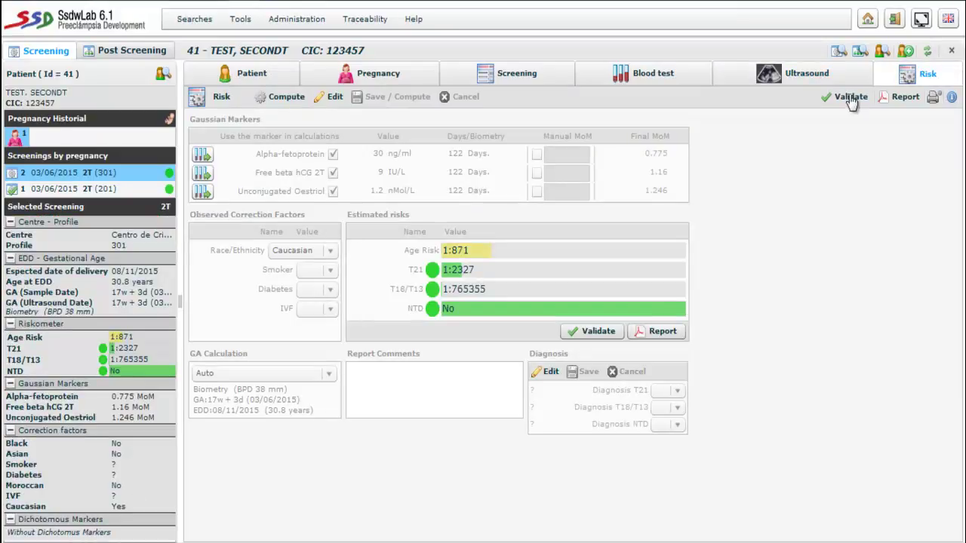
pyautogui.moveTo(386, 157)
pyautogui.moveTo(456, 297)
# - Register and save a third screening with the 401 - Quad Test 2T profile, then show its blood test page
pyautogui.click(518, 79)
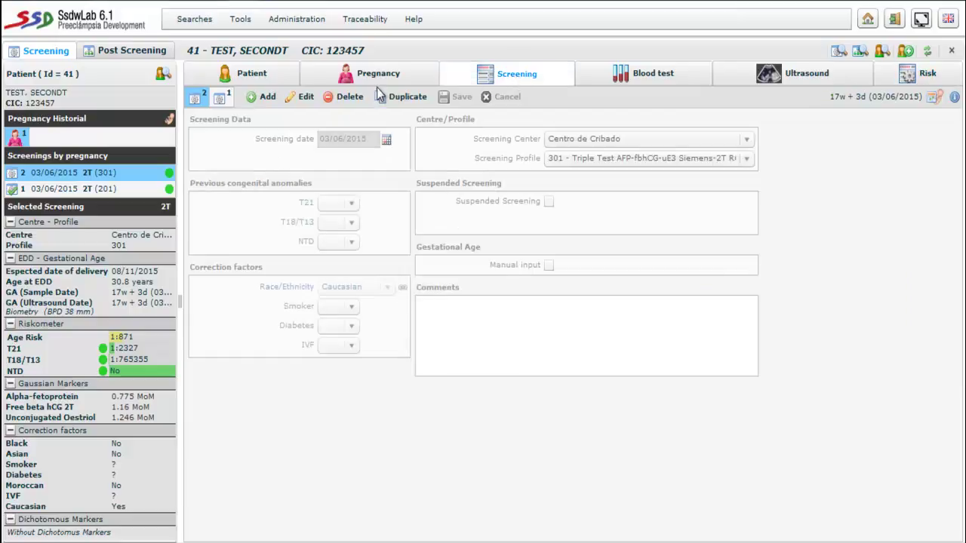
pyautogui.click(268, 99)
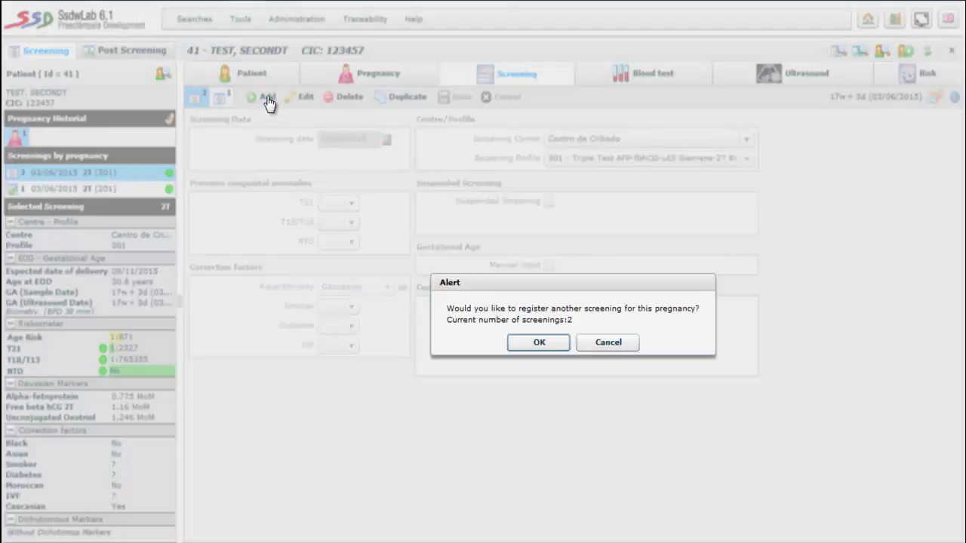
pyautogui.click(538, 342)
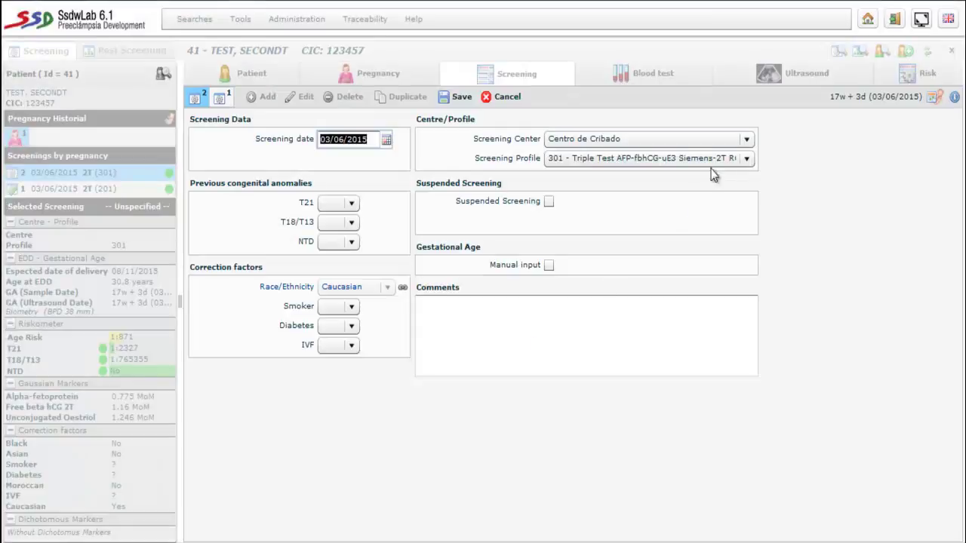
pyautogui.click(745, 158)
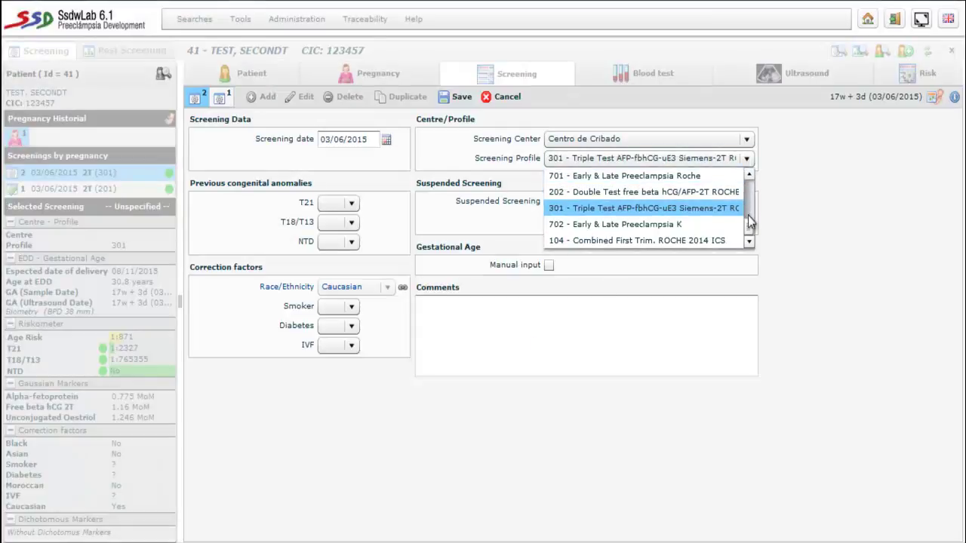
pyautogui.scroll(4, 749, 220)
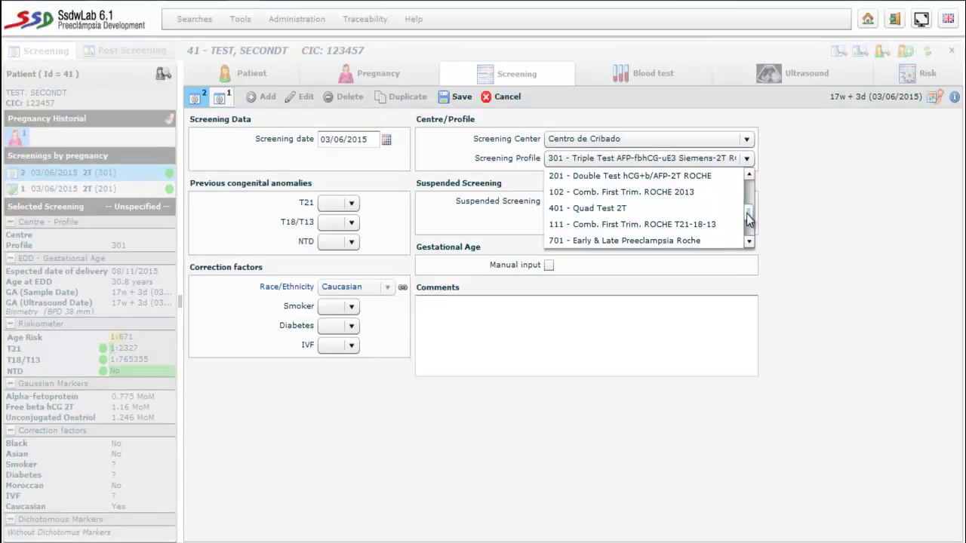
pyautogui.click(596, 209)
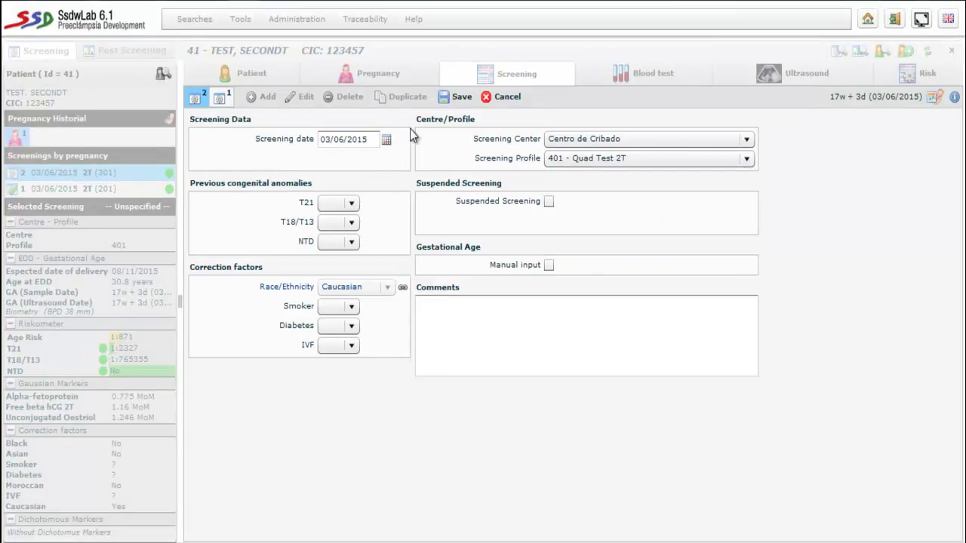
pyautogui.click(458, 97)
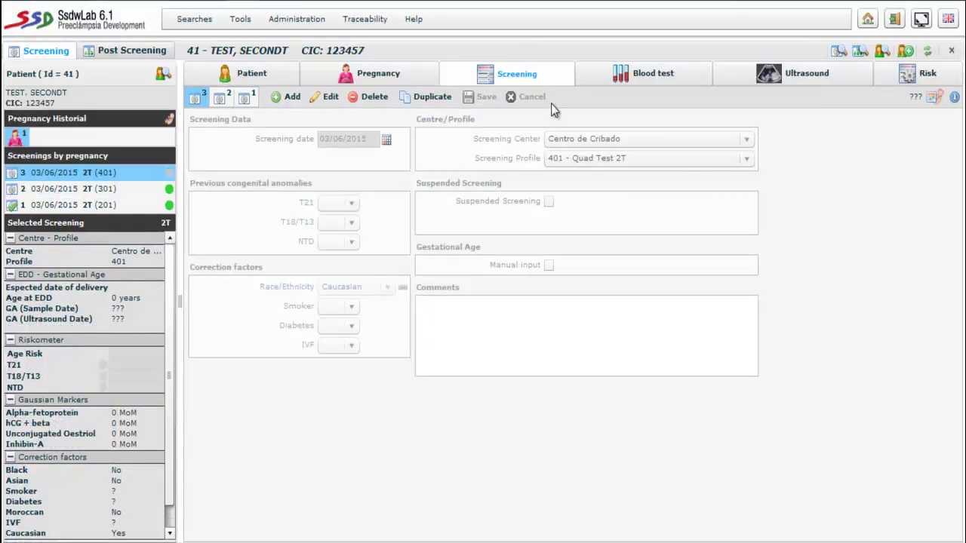
pyautogui.click(628, 75)
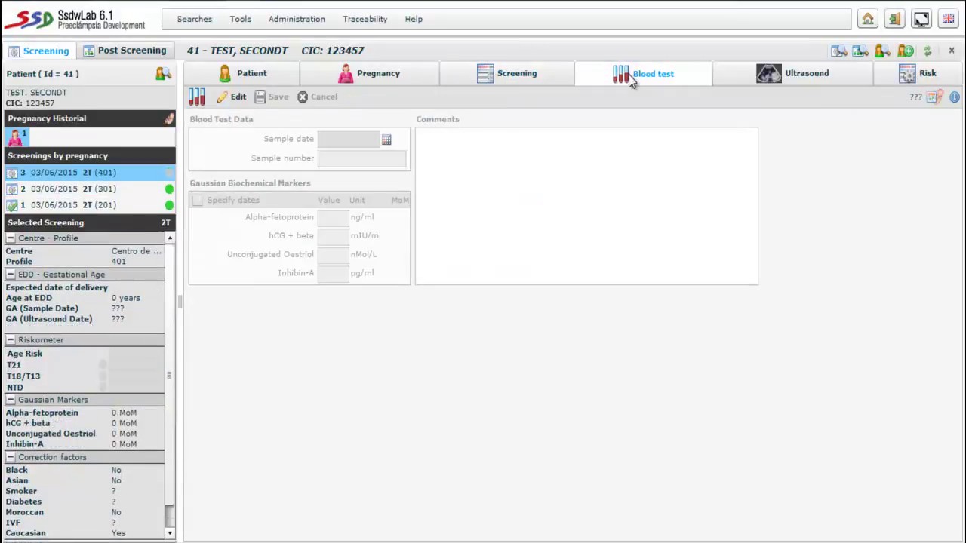
# - Enter and save the blood markers: AFP 30, hCG + beta 25000, Oestriol 4, Inhibin-A 180
pyautogui.click(234, 98)
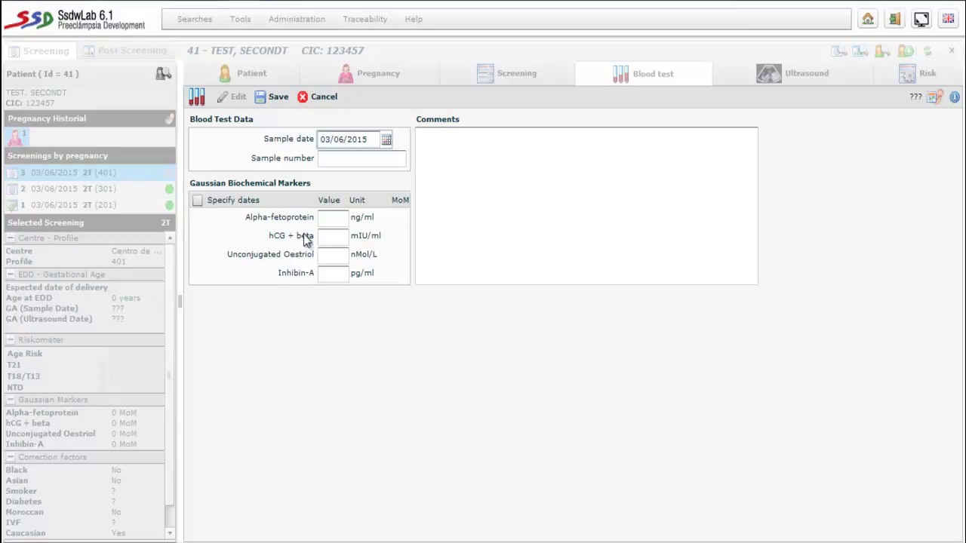
pyautogui.click(332, 221)
pyautogui.write('30')
pyautogui.press('Tab')
pyautogui.write('25')
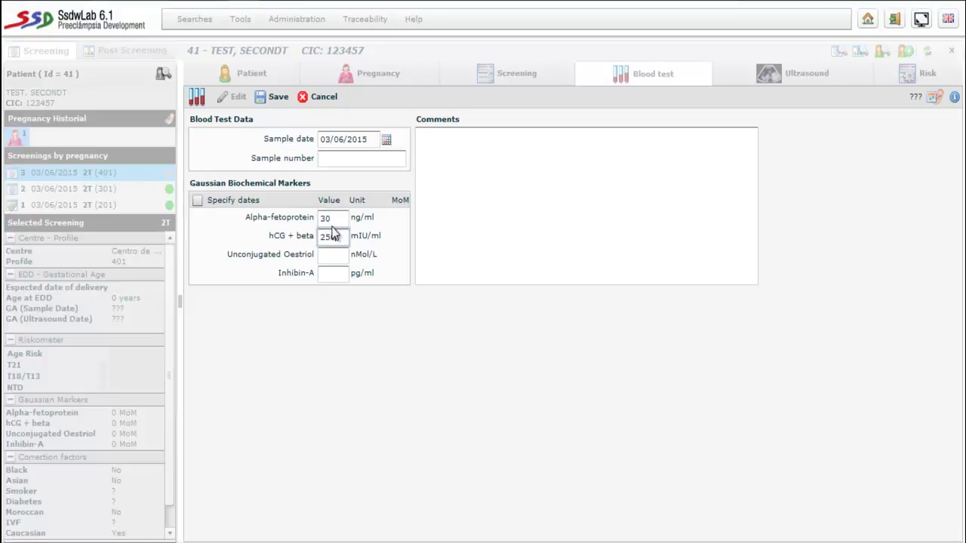
pyautogui.press('Tab')
pyautogui.write('4')
pyautogui.press('Tab')
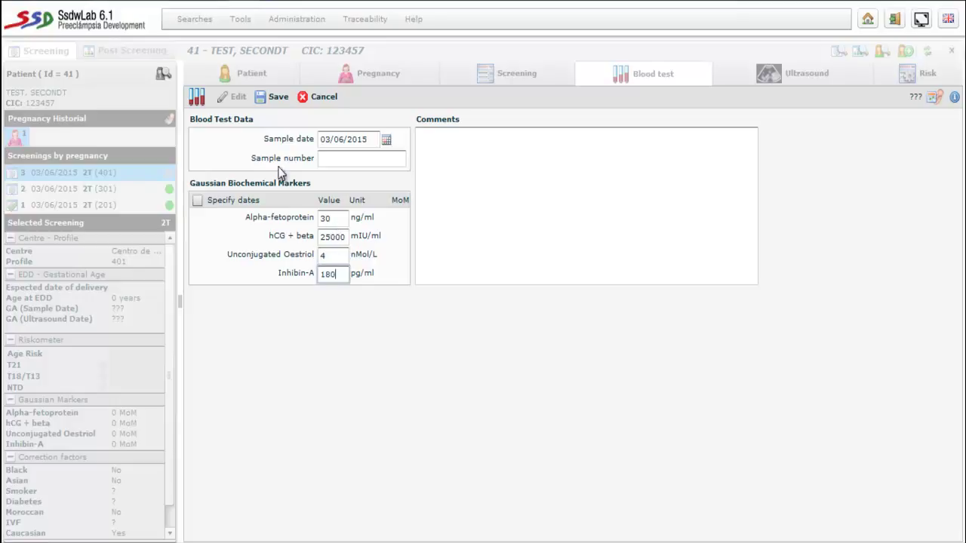
pyautogui.click(276, 96)
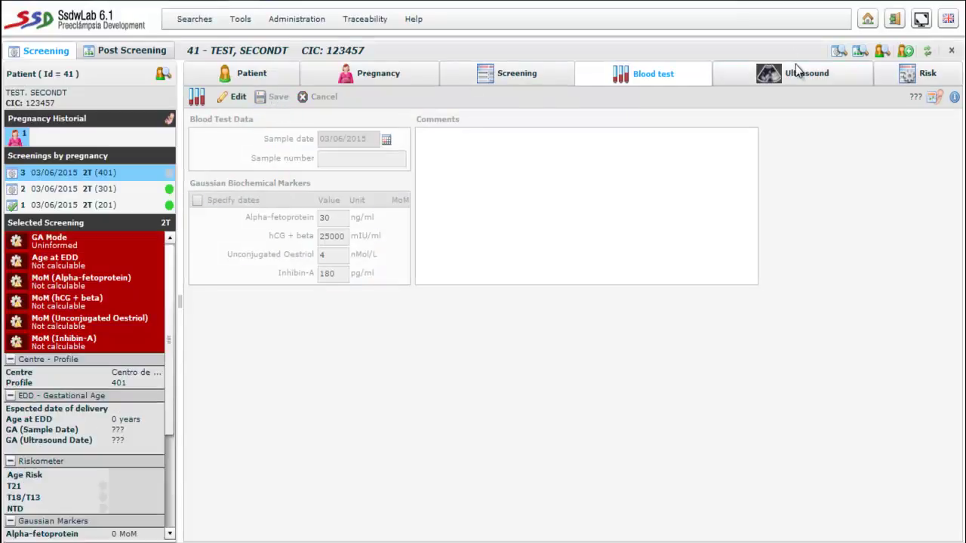
# - Record and save a 38 mm BPD in the ultrasound data
pyautogui.click(798, 71)
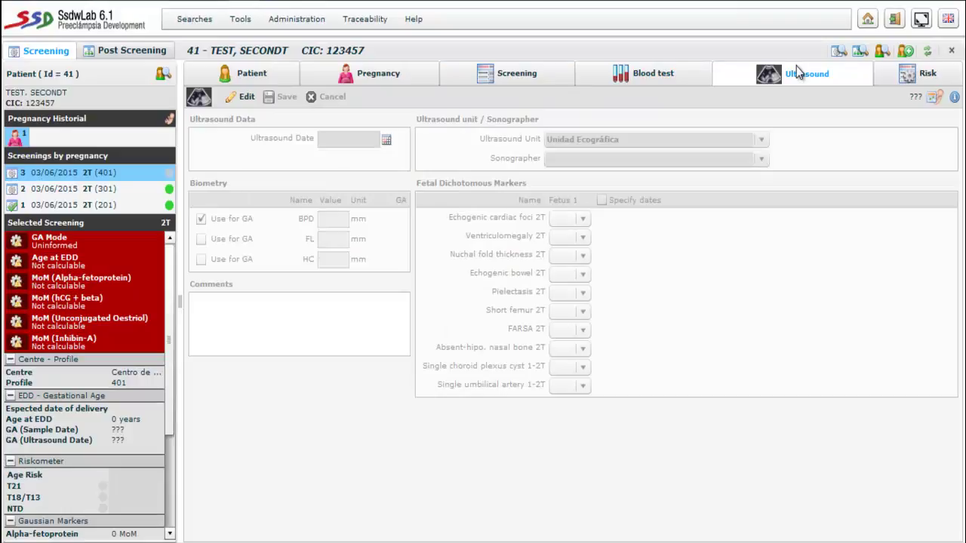
pyautogui.click(245, 100)
pyautogui.click(332, 222)
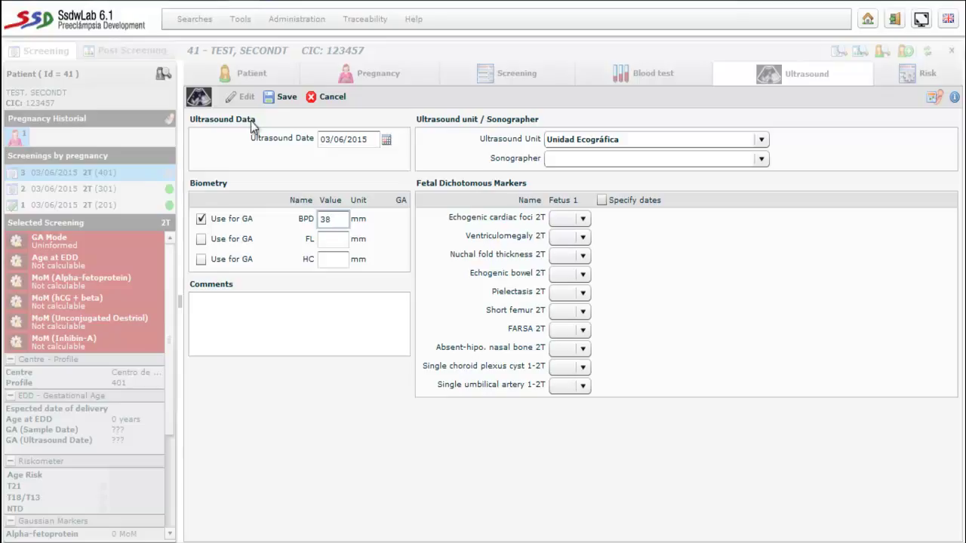
pyautogui.click(286, 97)
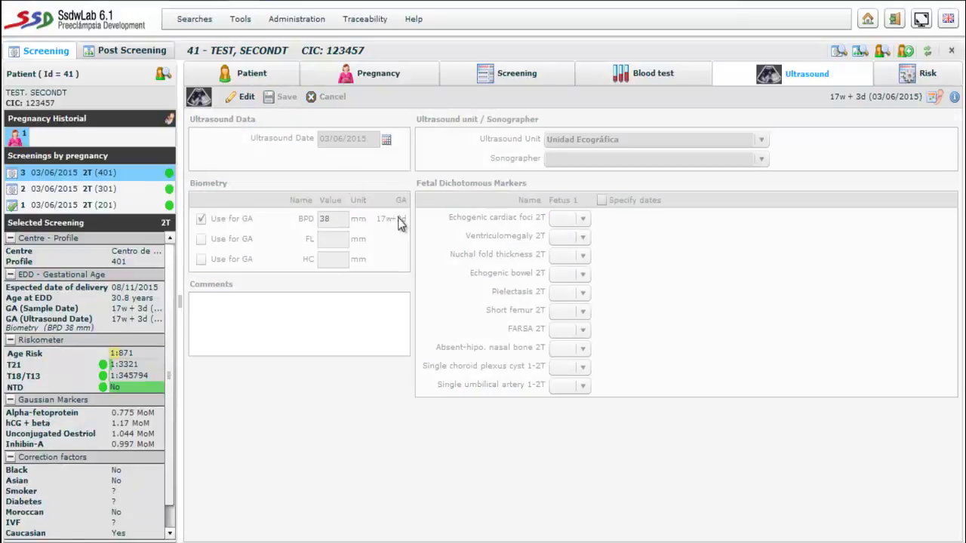
# - Review the computed risks (T21 1:3321), validate them, and generate the Quadruple Marker Screening PDF report
pyautogui.click(881, 78)
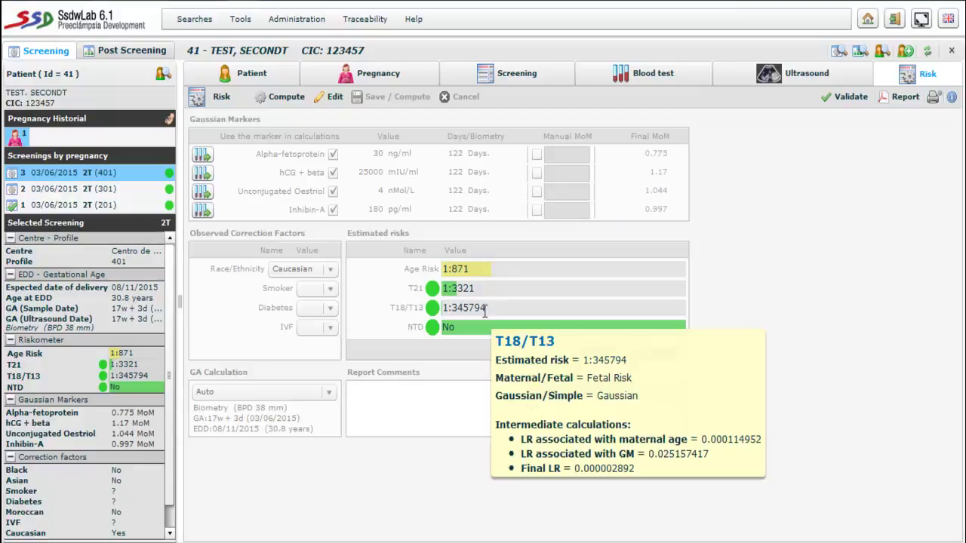
pyautogui.moveTo(442, 335)
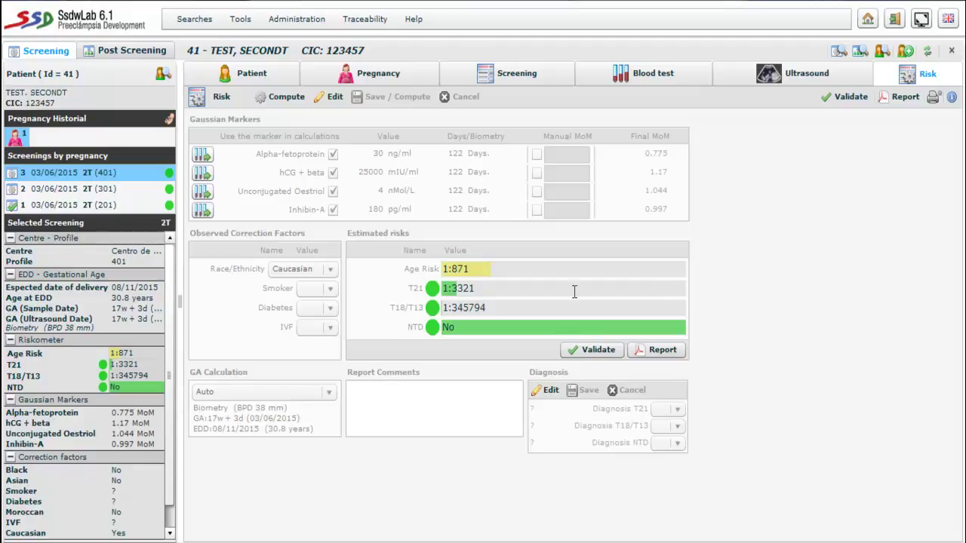
pyautogui.click(584, 350)
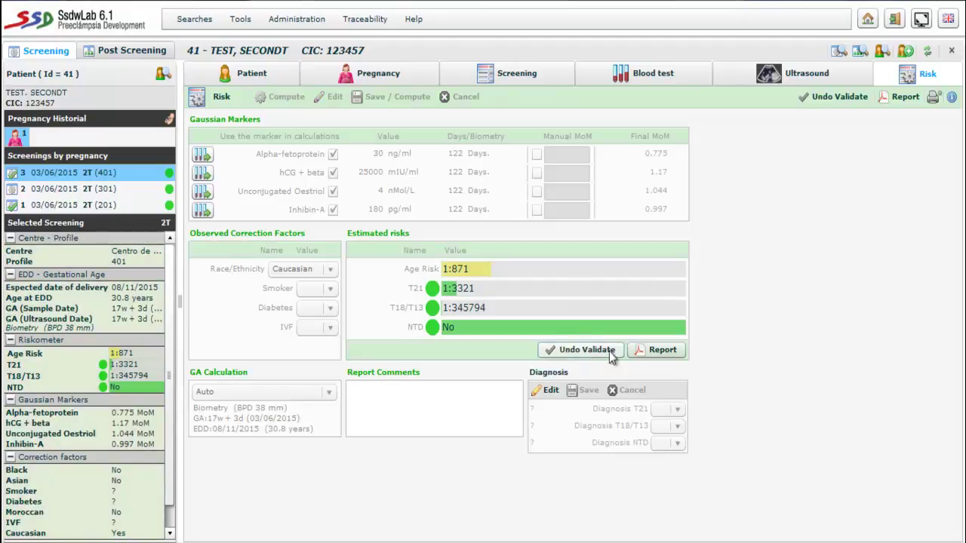
pyautogui.click(642, 349)
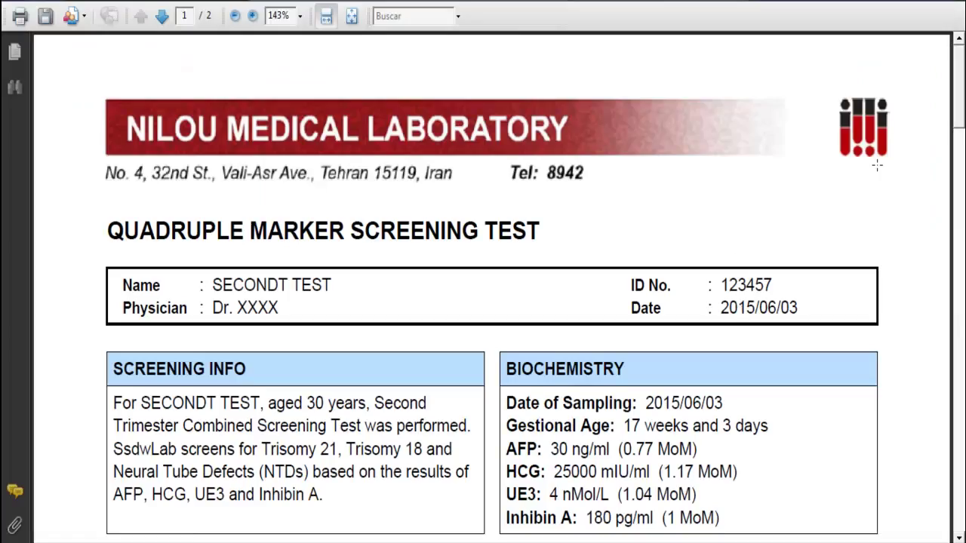
pyautogui.moveTo(958, 106); pyautogui.dragTo(961, 434)
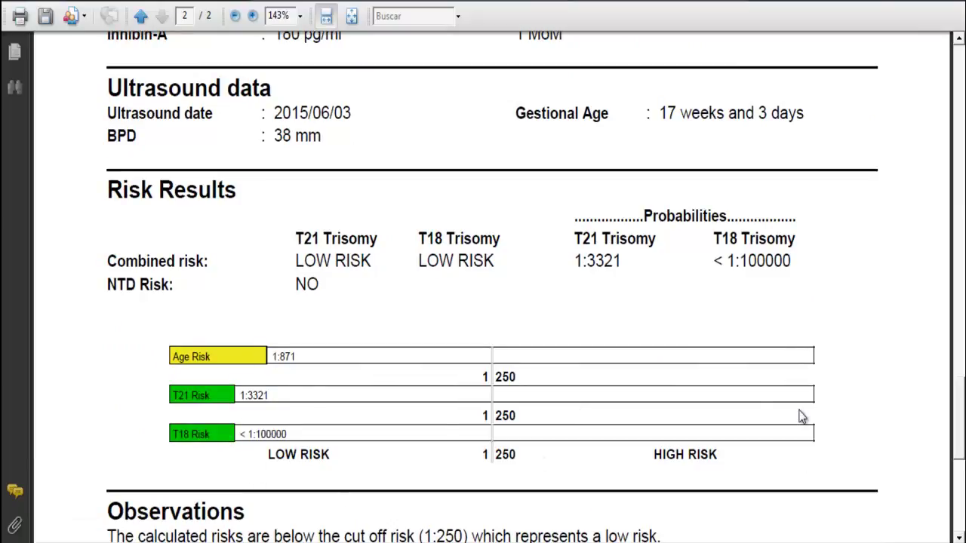
pyautogui.scroll(-6, 952, 338)
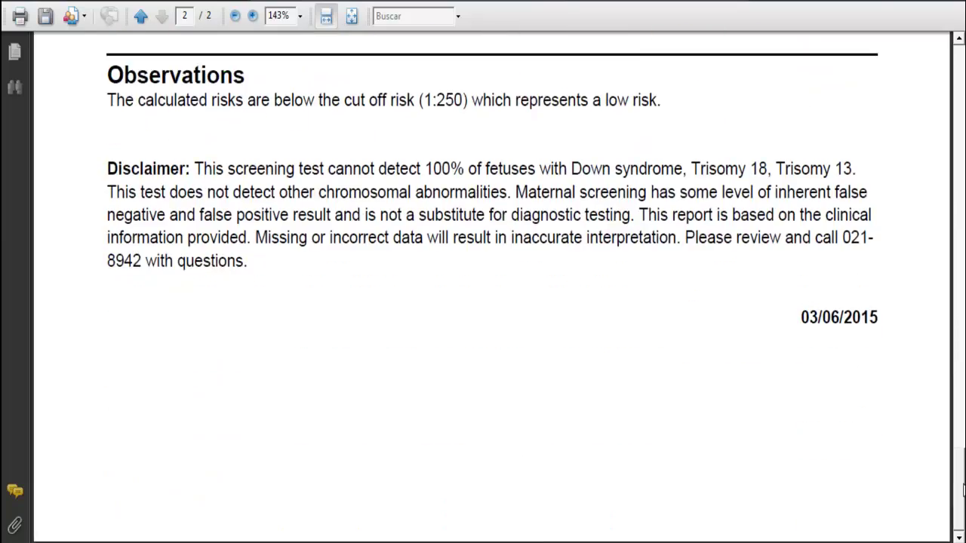
pyautogui.scroll(10, 952, 338)
pyautogui.scroll(15, 952, 338)
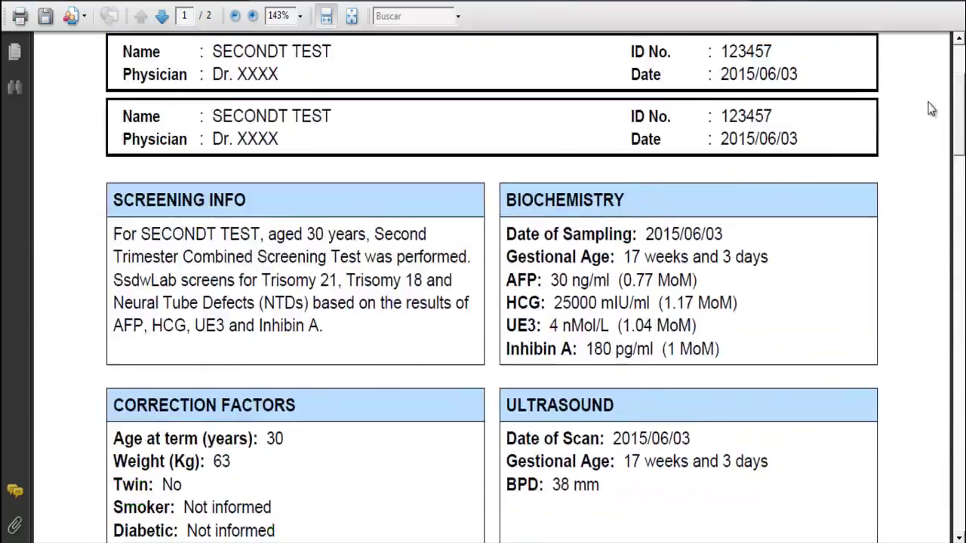
pyautogui.scroll(1, 921, 81)
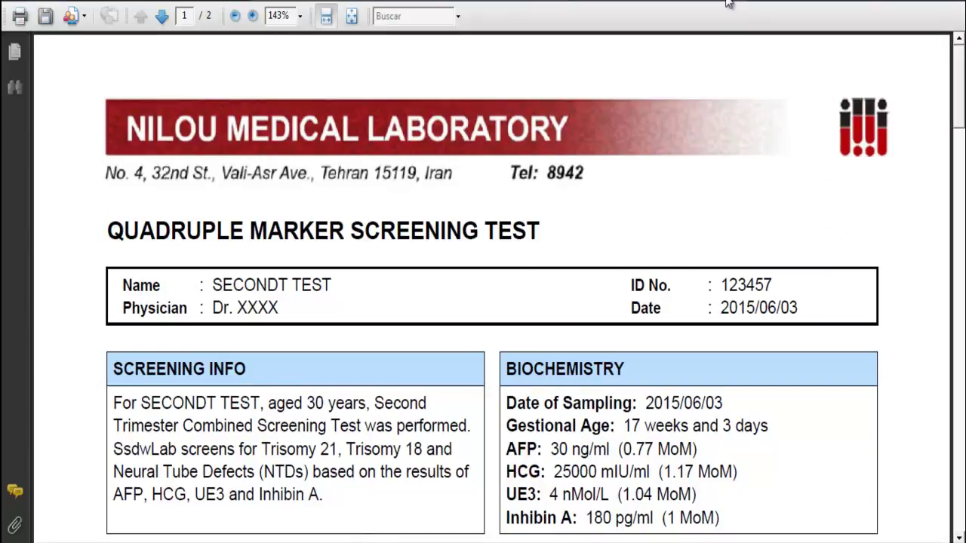